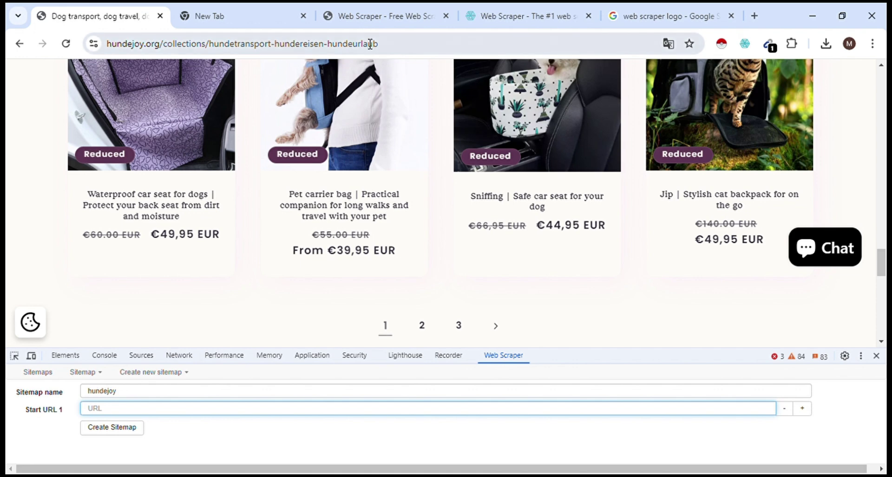
left_click(371, 43)
key("ctrl+c")
left_click(158, 409)
key("ctrl+v")
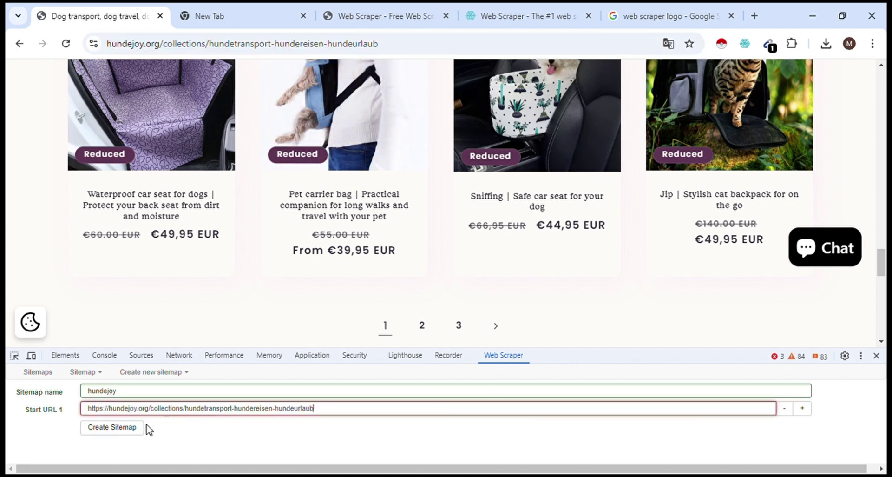
left_click(126, 438)
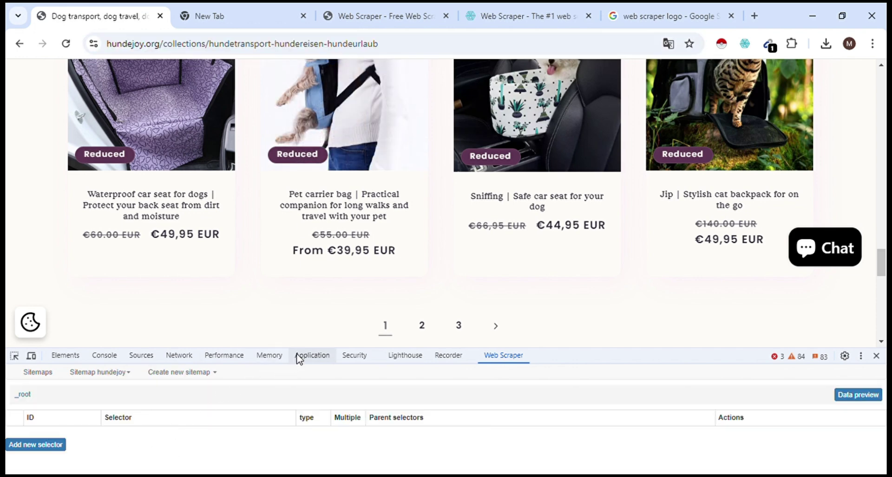
Add a new selector at the root of the hundejoy sitemap and set its ID to Links.
left_click_drag(296, 355, 310, 335)
scroll(446, 231, "down", 3)
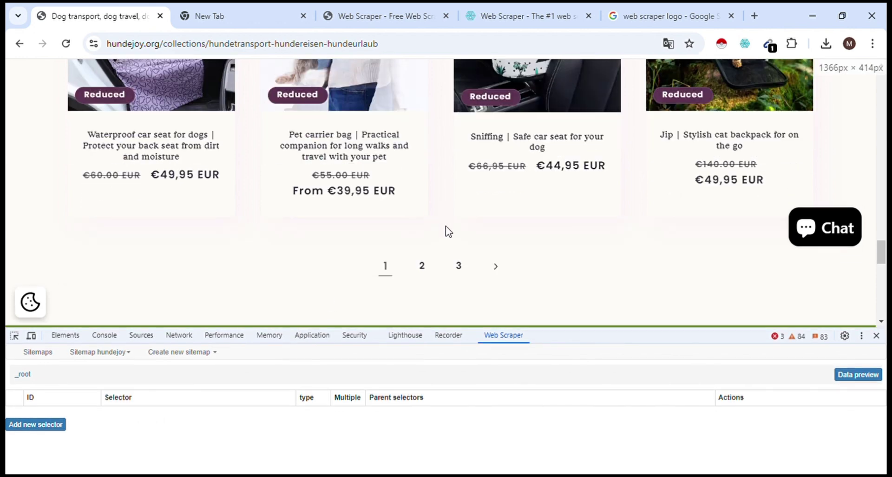
left_click(62, 425)
left_click(151, 371)
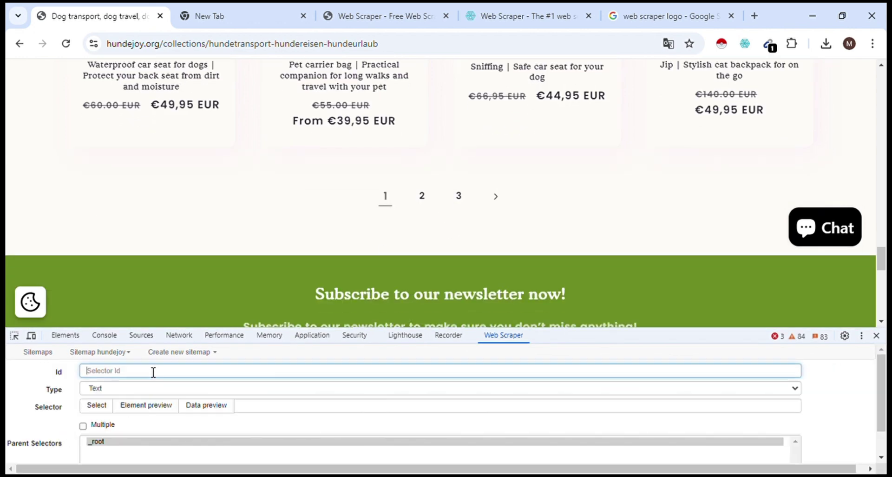
scroll(240, 269, "up", 3)
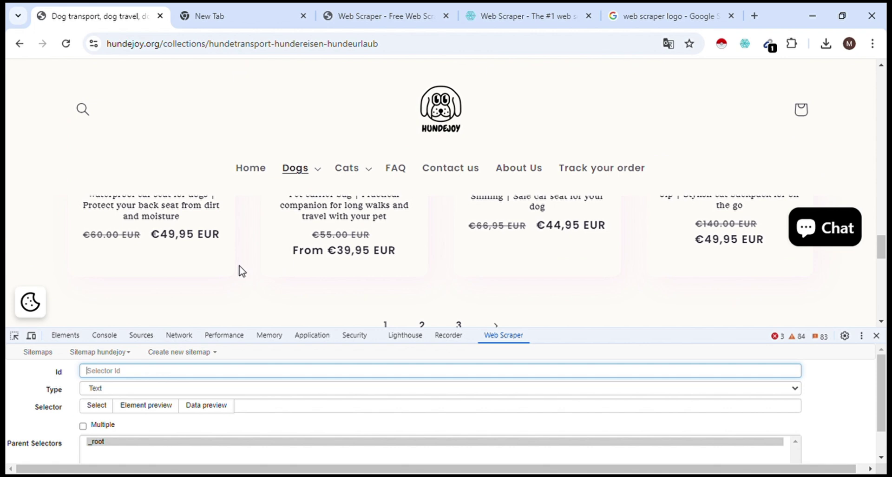
type("K")
type("i")
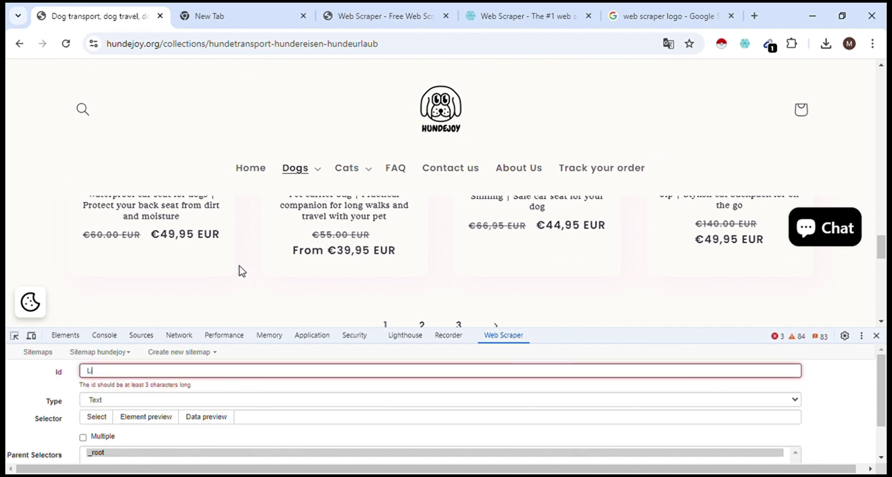
type("mi")
key("BackSpace")
key("BackSpace")
type("nks")
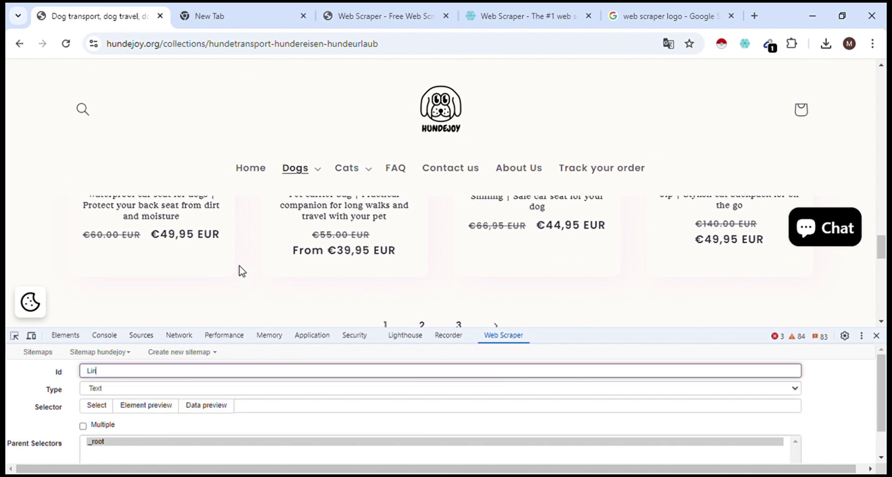
Set the Links selector's type to Link and enable Multiple.
left_click(130, 388)
left_click(136, 227)
left_click(93, 421)
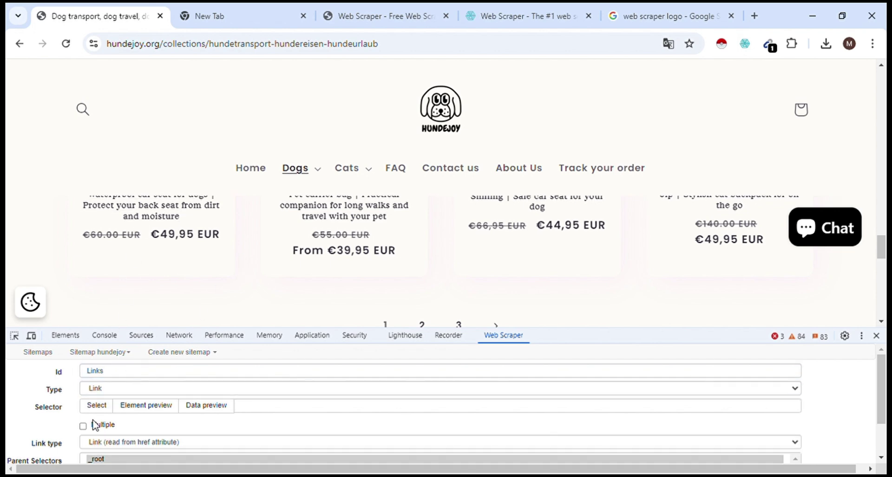
Pick the product title links on the collection page as the Links selector's elements and save the selector.
left_click(97, 404)
scroll(258, 202, "up", 5)
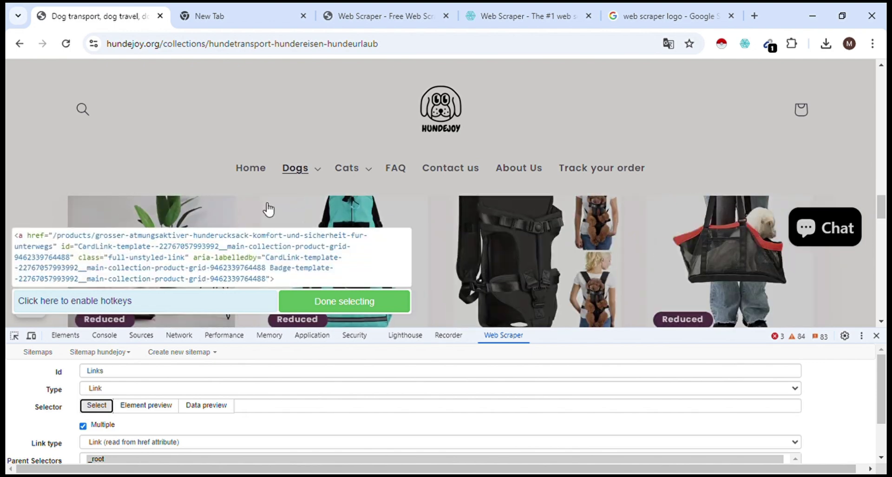
scroll(279, 209, "up", 2)
scroll(291, 208, "down", 3)
scroll(290, 208, "up", 5)
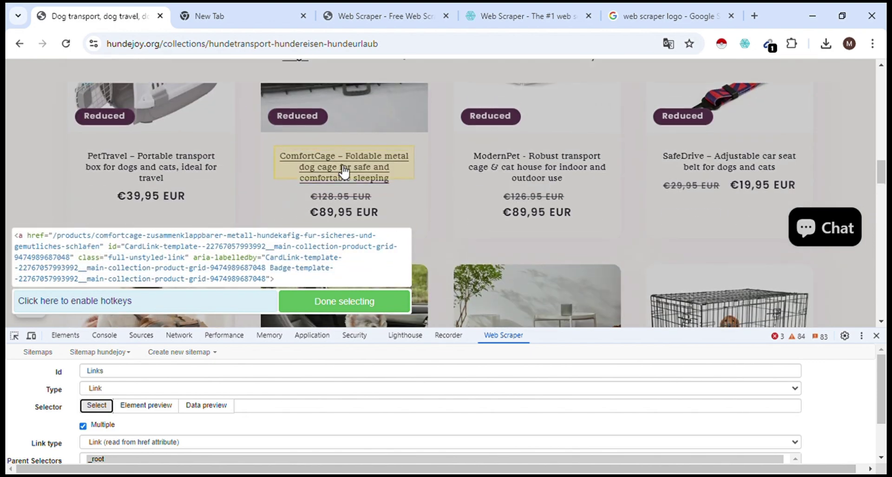
scroll(296, 191, "up", 3)
scroll(325, 265, "up", 4)
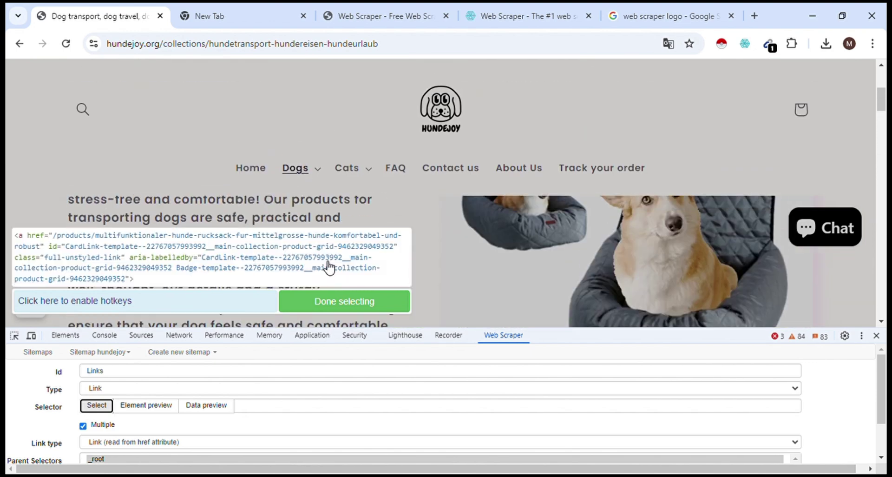
scroll(324, 265, "down", 4)
scroll(324, 260, "down", 7)
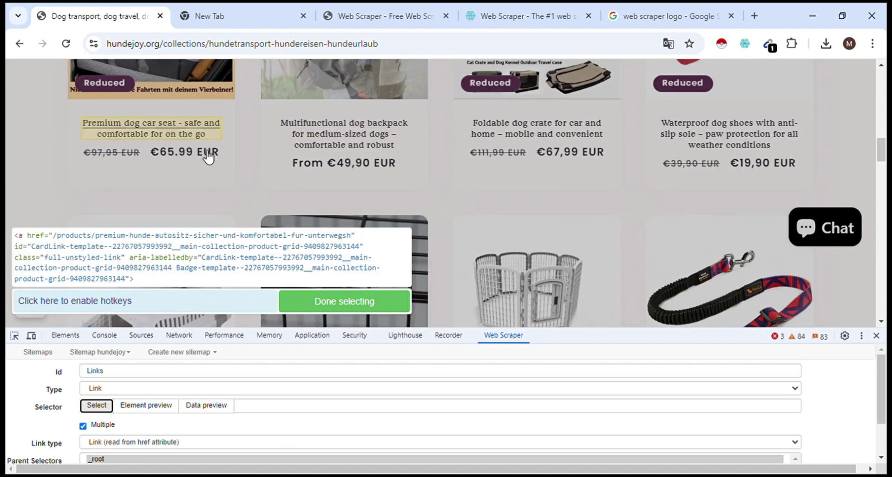
left_click(166, 135)
left_click(342, 142)
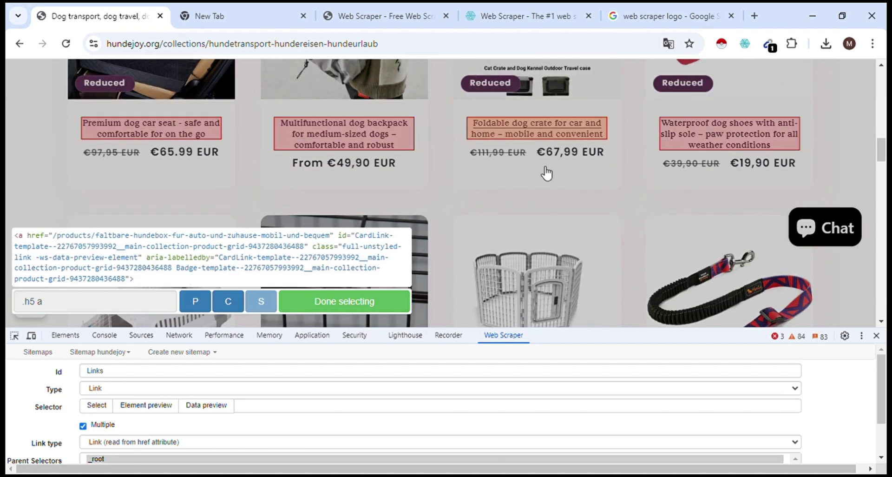
scroll(544, 172, "down", 6)
scroll(544, 173, "down", 5)
left_click(325, 301)
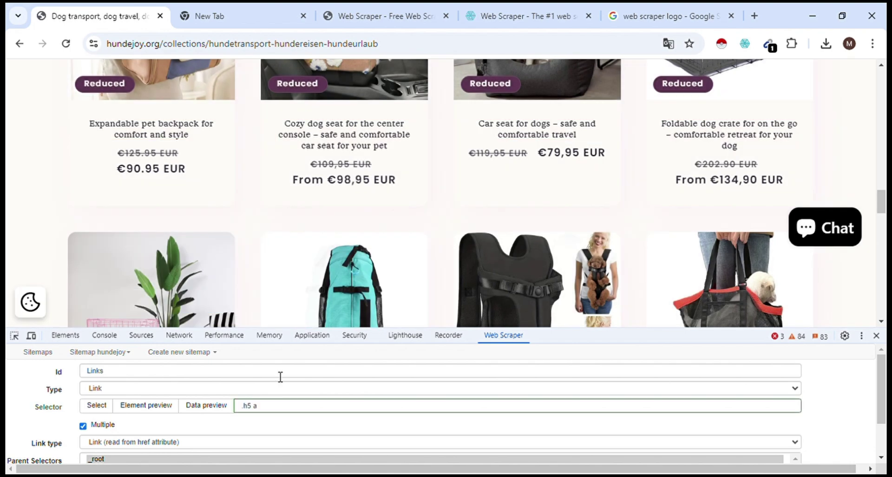
scroll(184, 429, "down", 2)
left_click(114, 453)
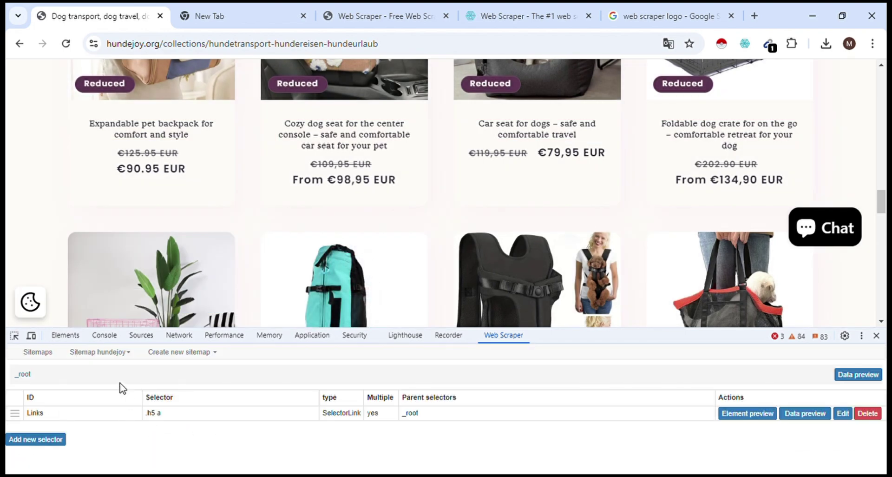
Go into the Links selector and start a new child selector under it.
left_click(83, 415)
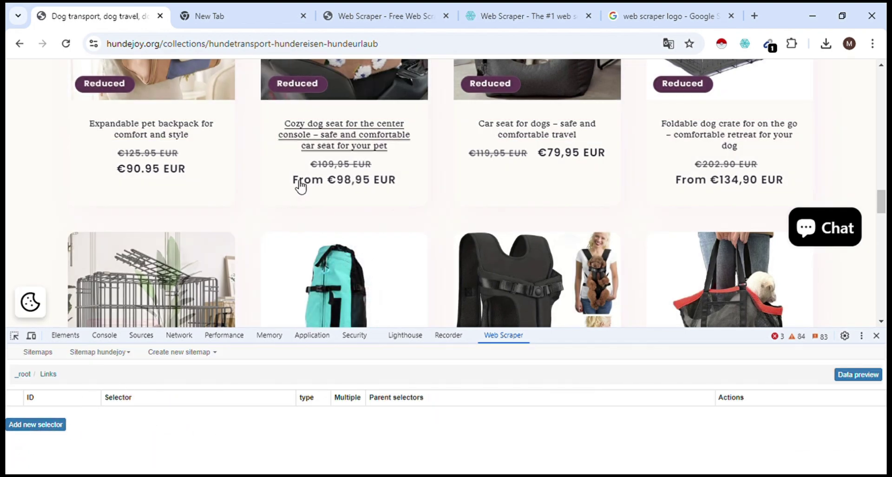
scroll(301, 185, "down", 5)
left_click(54, 424)
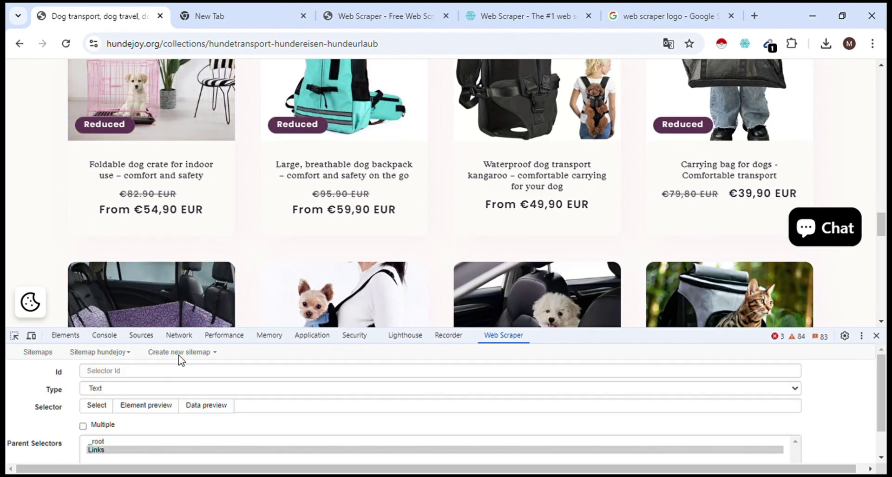
Open the product page of the PetTravel portable transport box from the collection.
scroll(279, 189, "up", 10)
scroll(277, 190, "down", 5)
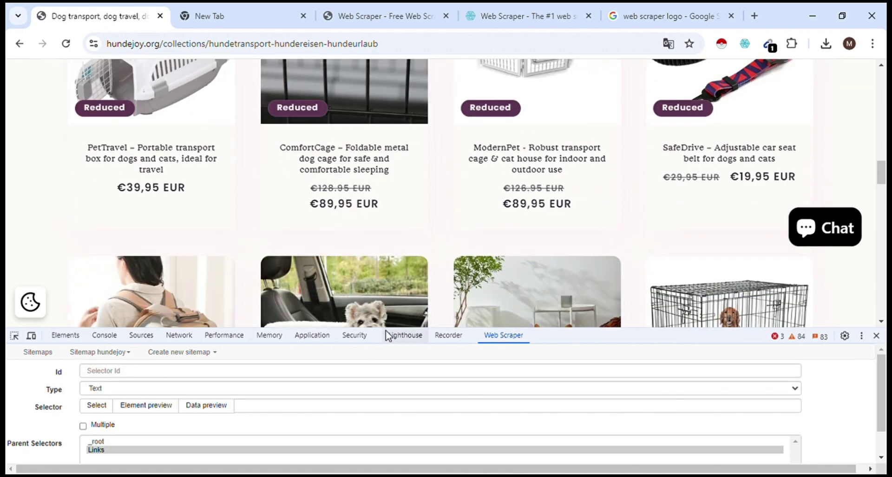
left_click_drag(380, 335, 382, 366)
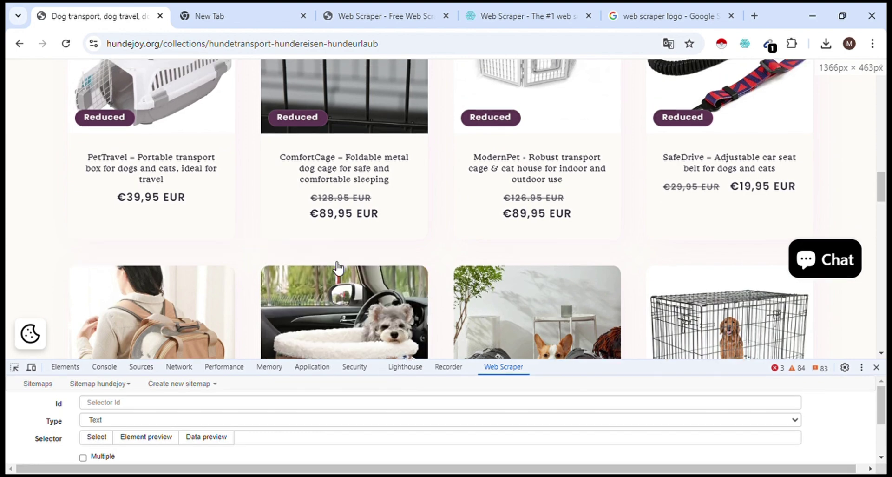
scroll(326, 278, "up", 3)
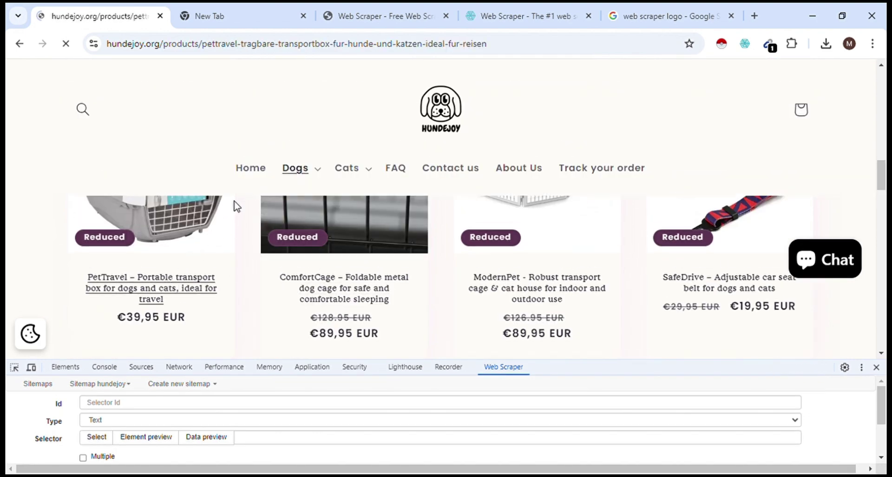
scroll(381, 235, "down", 4)
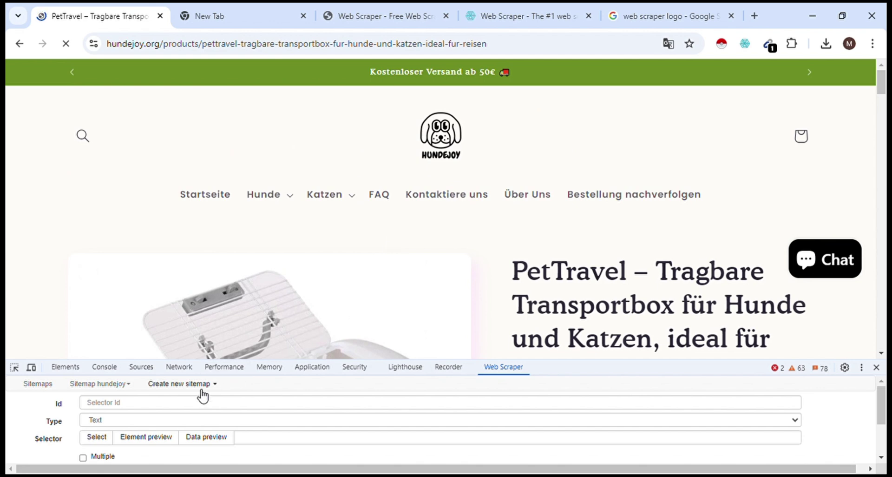
Name the text selector "product name", pick the product title heading as its element and save it.
left_click(150, 405)
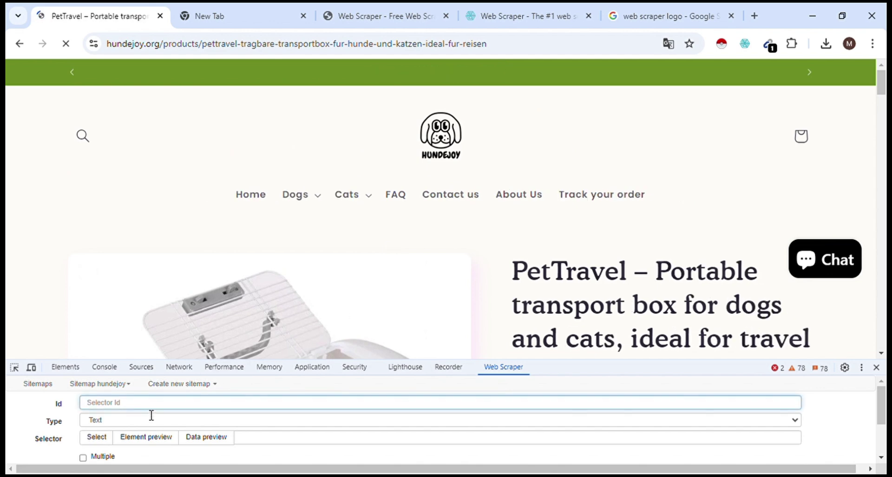
type("product name")
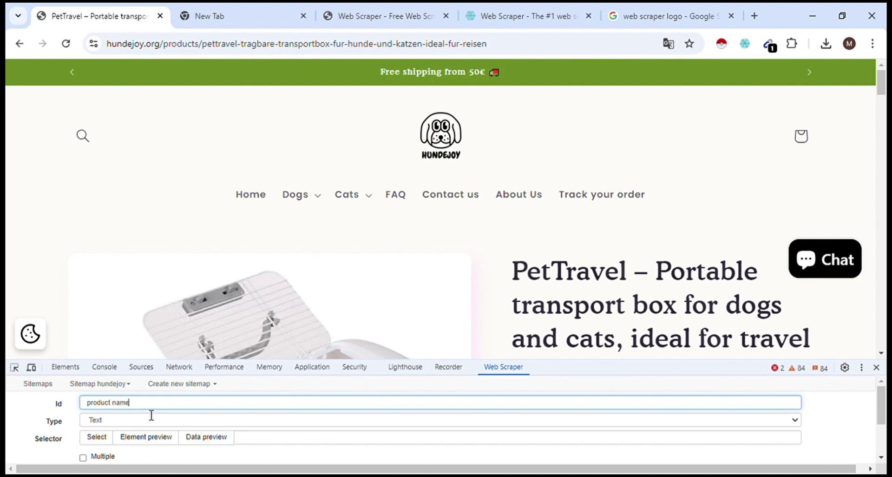
left_click(107, 427)
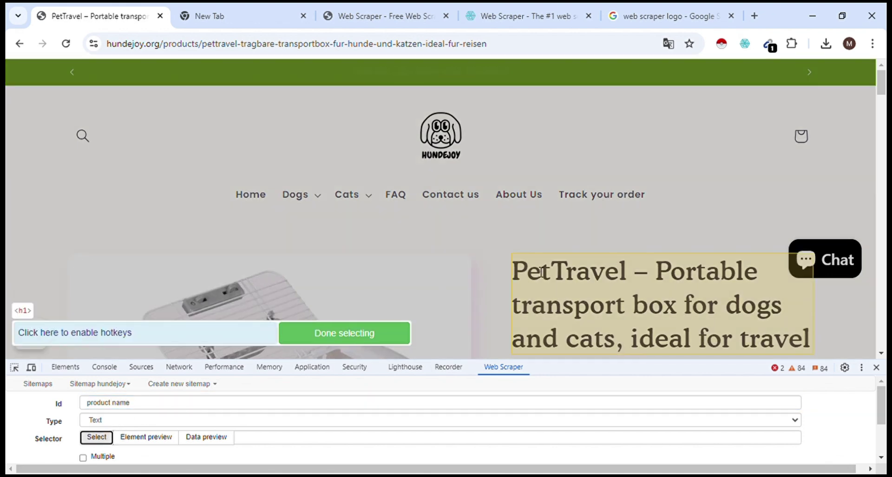
left_click(543, 291)
left_click(374, 339)
scroll(153, 426, "down", 2)
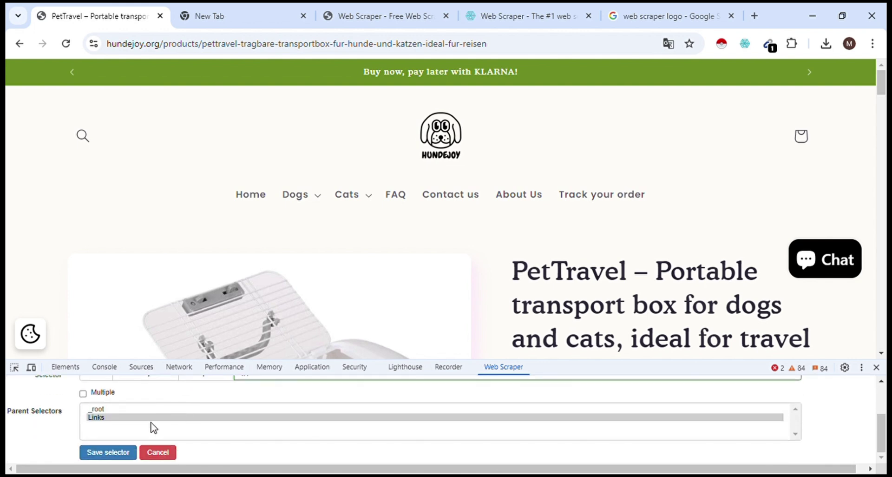
left_click(107, 452)
Add a text selector "rating" under Links, pick the rating number beside the stars and save it.
scroll(460, 270, "down", 4)
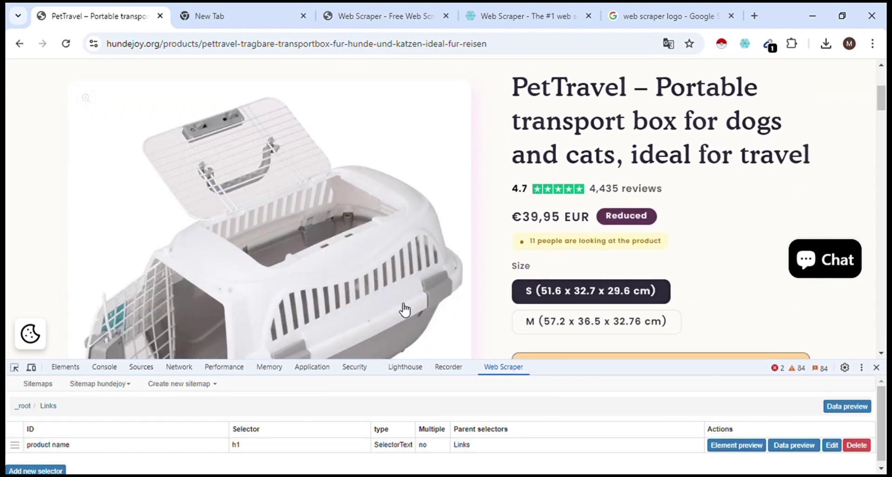
left_click(47, 470)
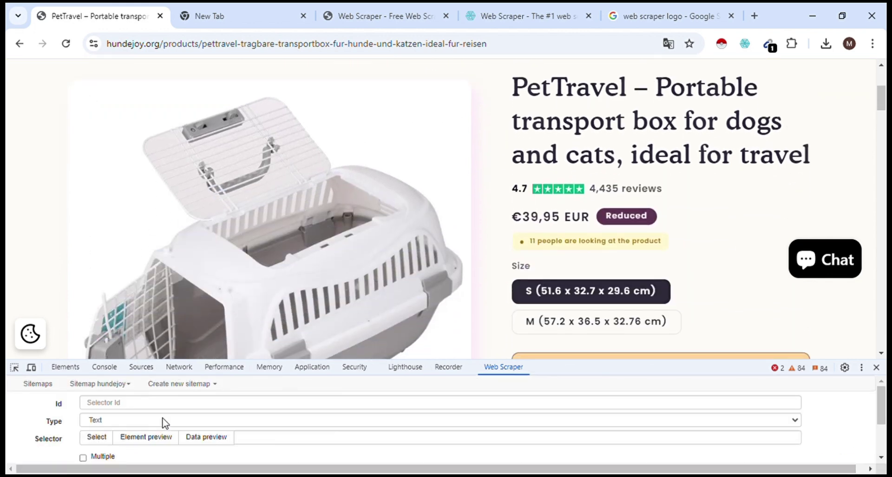
left_click(167, 402)
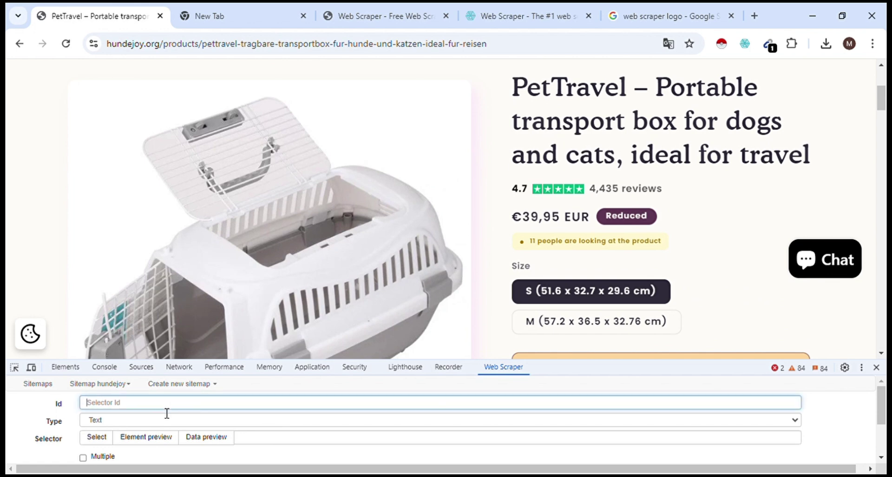
type("ra")
type("l")
left_click(96, 438)
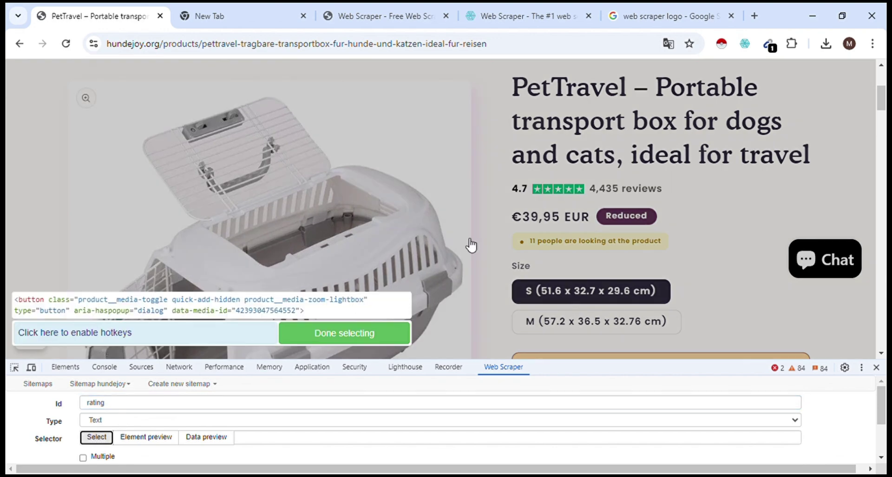
left_click(521, 189)
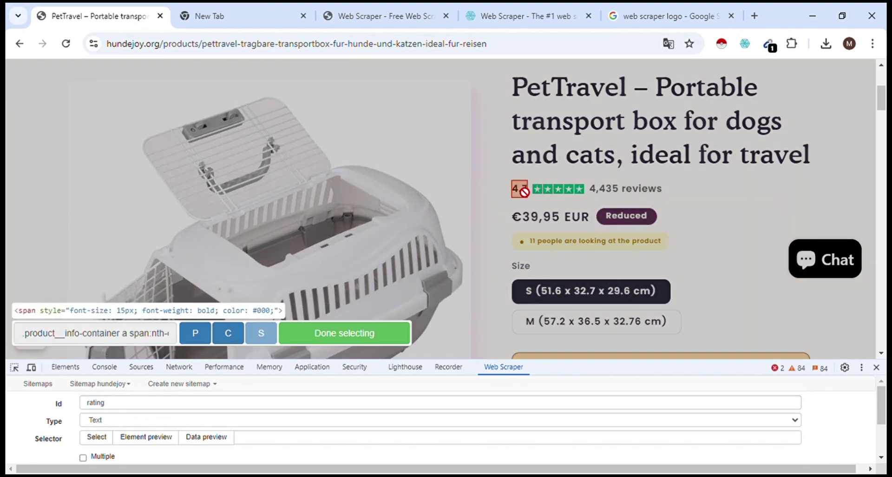
left_click(372, 332)
scroll(170, 423, "down", 2)
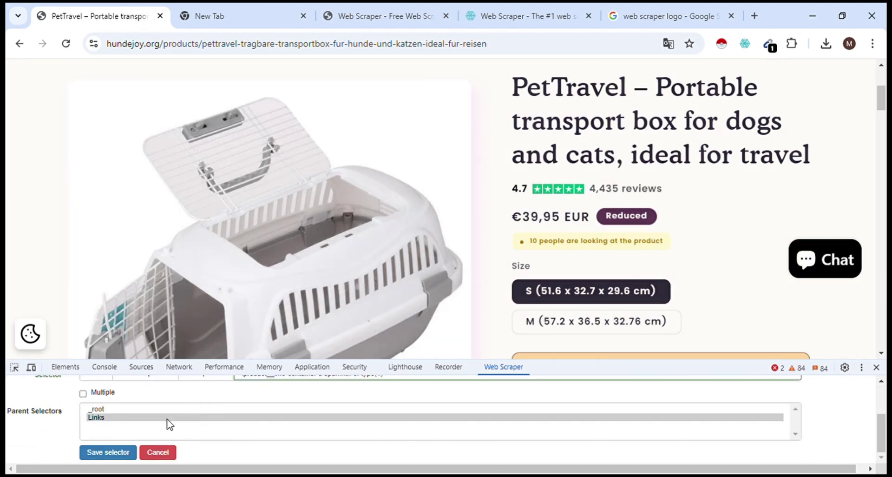
left_click(113, 453)
Add a text selector "reviews count" under Links, pick the number of reviews text beside the stars and save it.
scroll(113, 446, "down", 1)
left_click(35, 466)
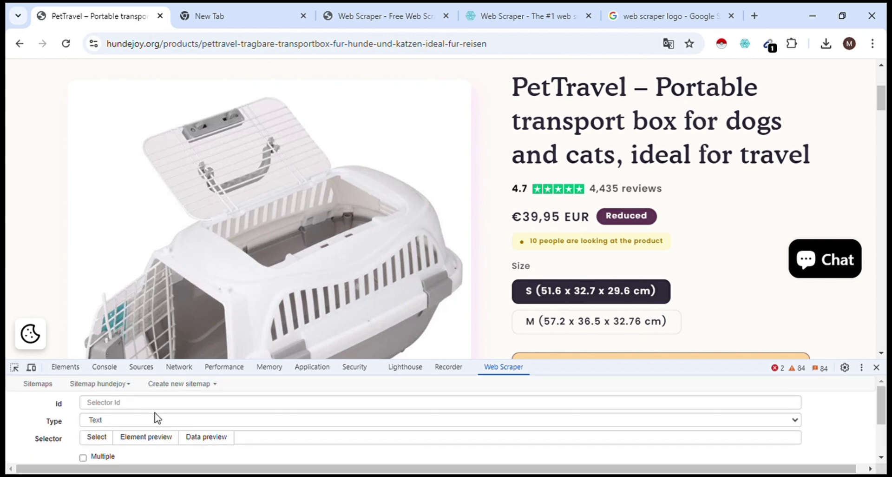
left_click(151, 404)
type("reviews count")
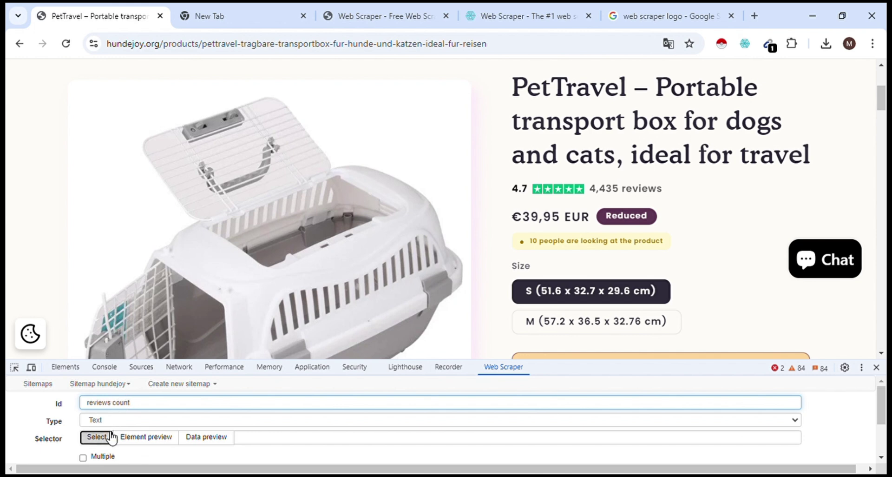
left_click(111, 437)
left_click(644, 195)
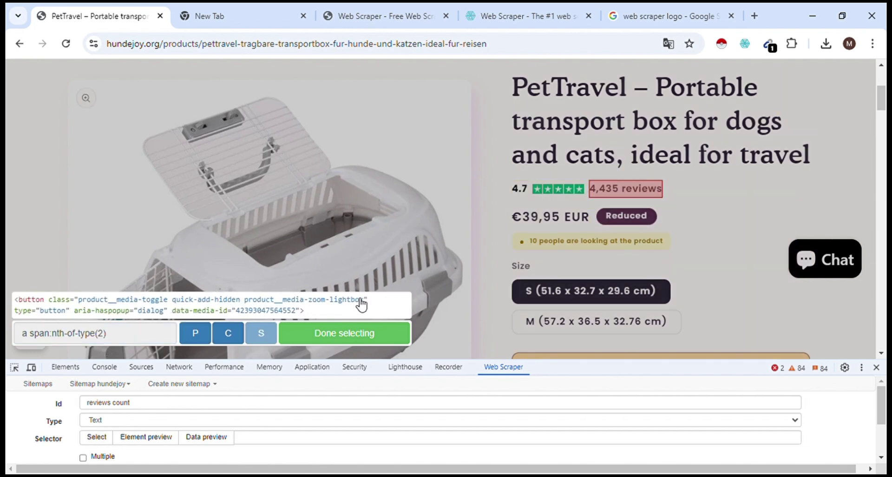
left_click(319, 334)
scroll(113, 460, "down", 2)
left_click(108, 451)
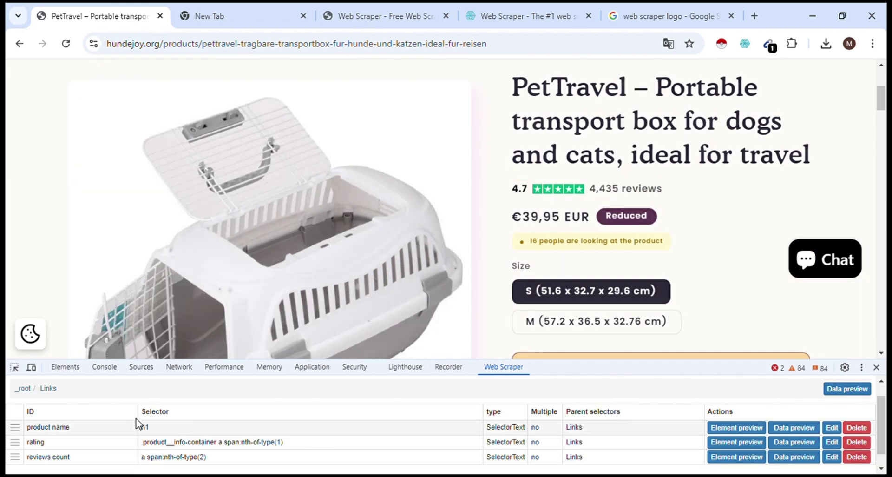
Add a text selector "price" under Links, pick the sale price below the stars as its element and save it.
scroll(441, 260, "down", 1)
scroll(184, 453, "down", 1)
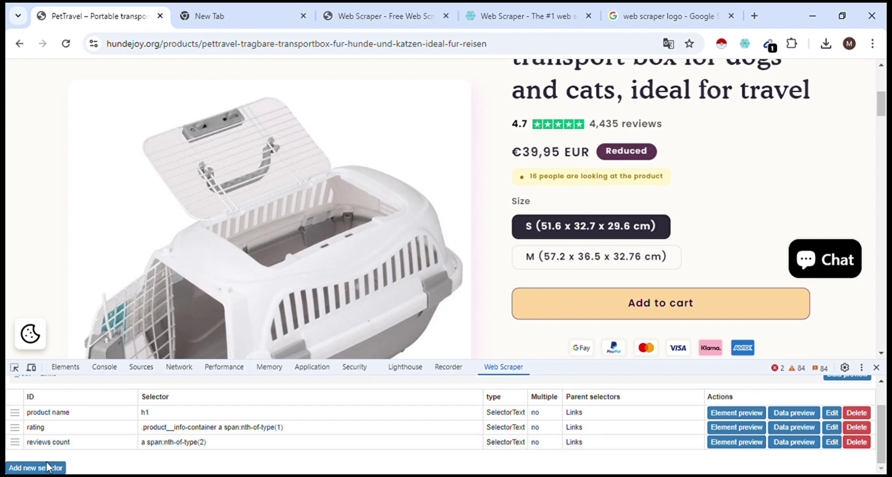
left_click(35, 468)
left_click(121, 405)
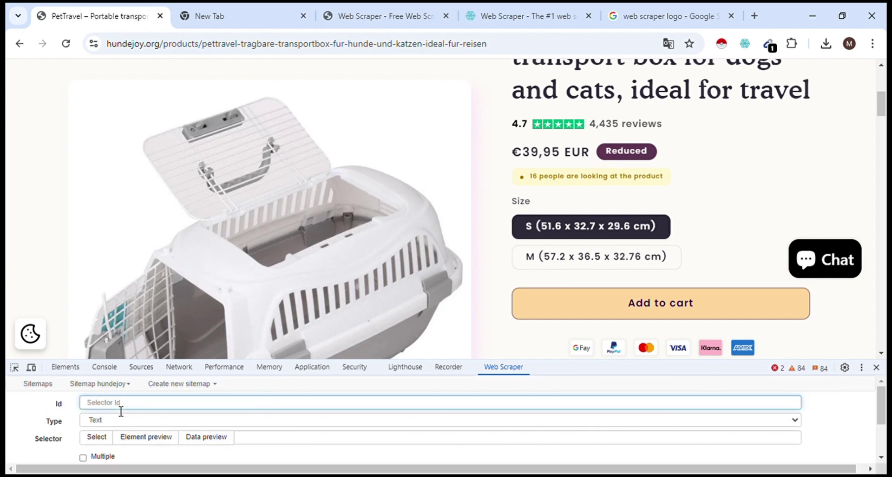
type("price")
left_click(96, 438)
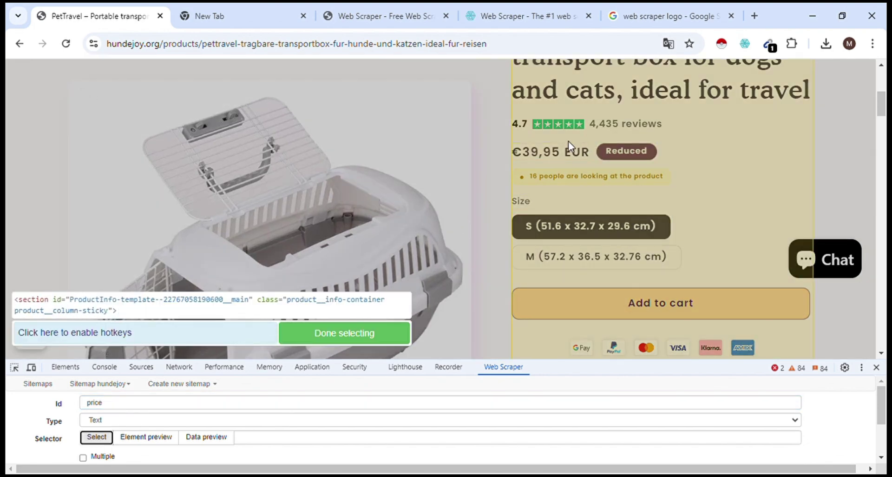
left_click(564, 157)
left_click(345, 332)
scroll(146, 440, "down", 2)
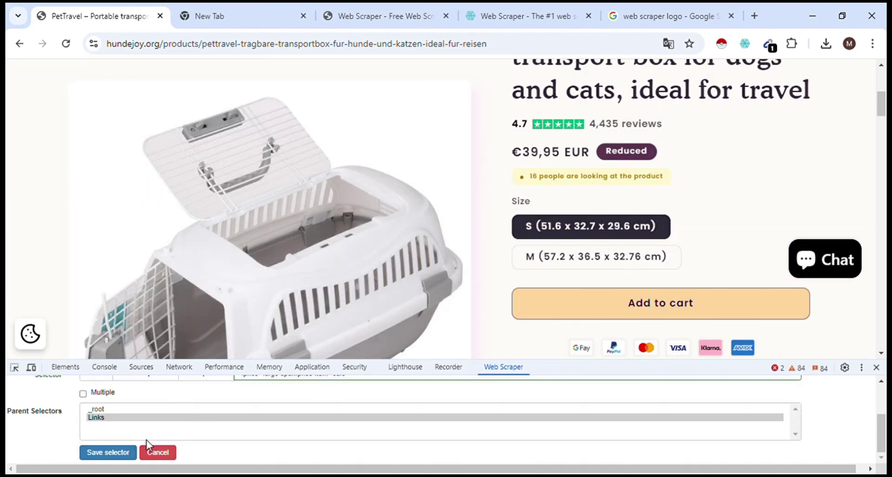
left_click(108, 452)
Start another text selector under Links and name it "size".
scroll(453, 311, "down", 1)
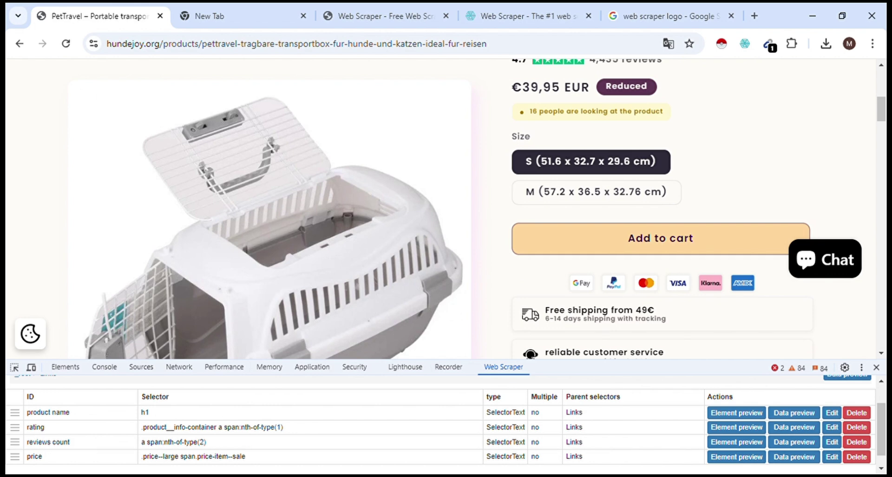
scroll(71, 442, "down", 1)
left_click(40, 464)
scroll(131, 396, "up", 2)
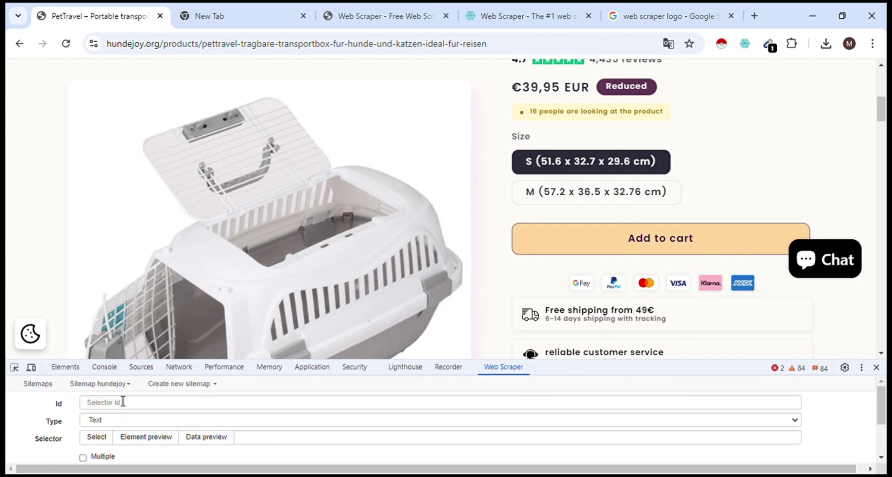
left_click(123, 401)
type("six")
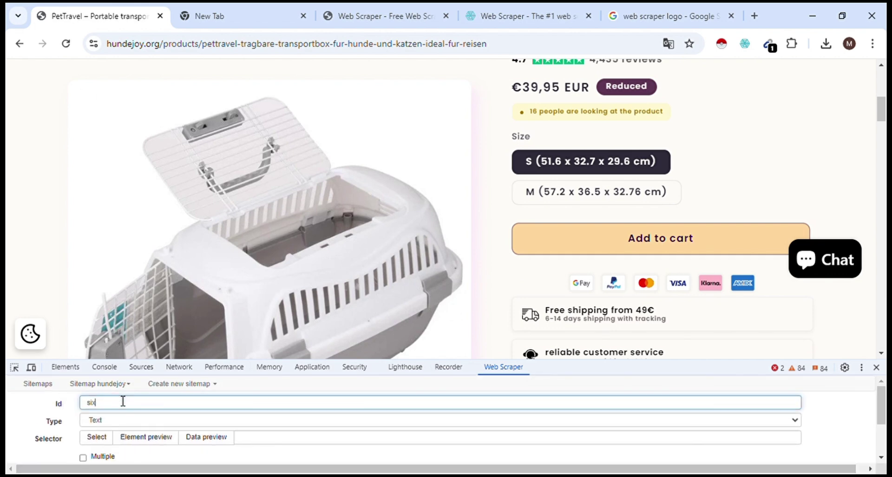
key("BackSpace")
type("zw")
Pick the whole Size options block as the element of the "size" selector and save the selector.
left_click(104, 435)
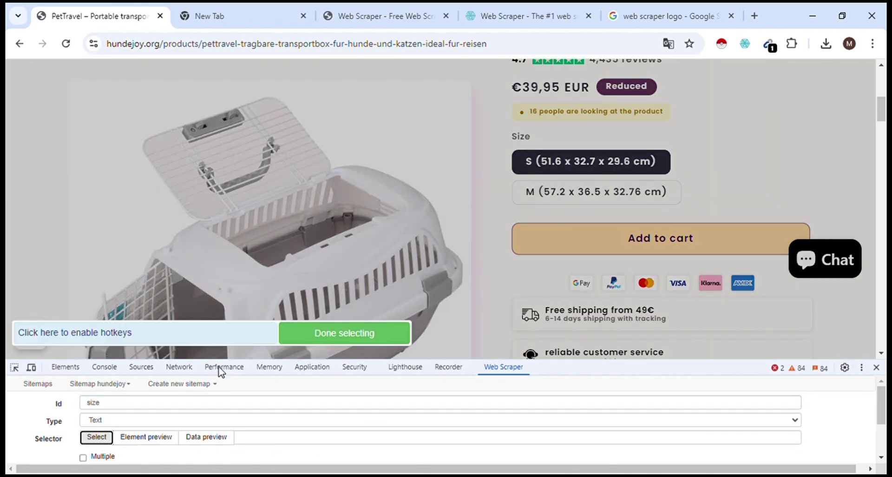
left_click(520, 149)
left_click(369, 335)
scroll(237, 426, "down", 2)
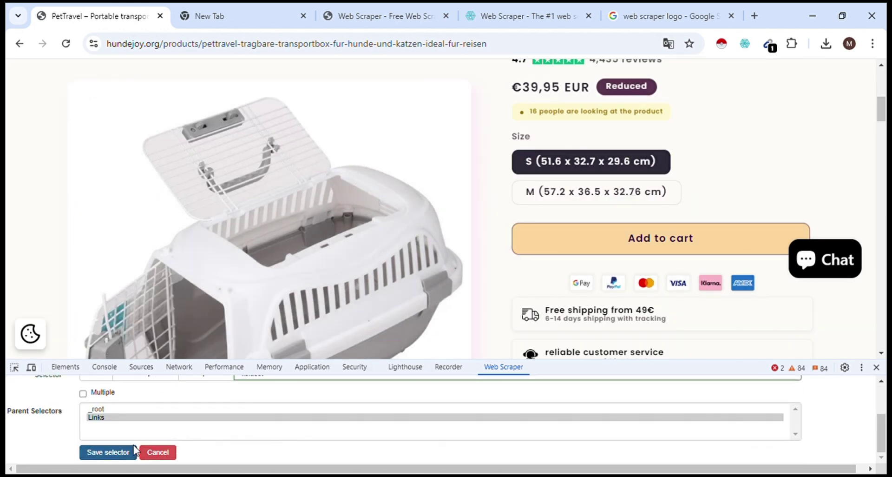
left_click(107, 452)
Check the Product description section further down the product page.
scroll(597, 179, "down", 3)
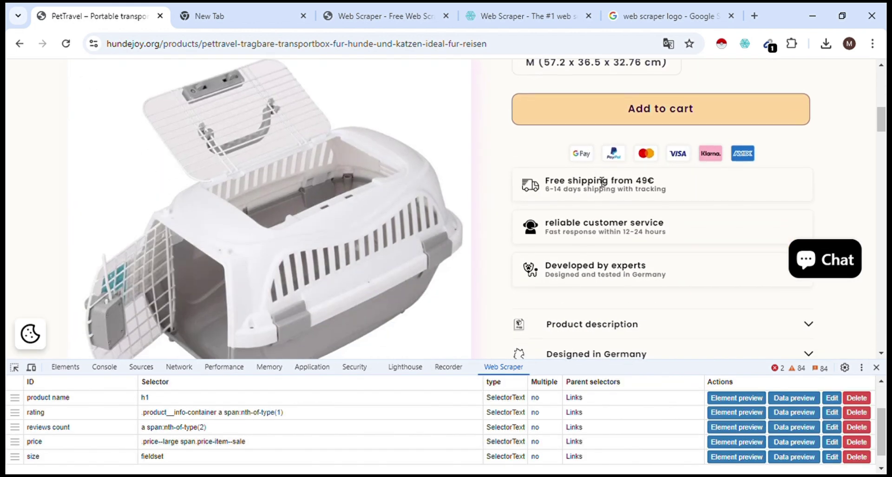
scroll(599, 211, "down", 4)
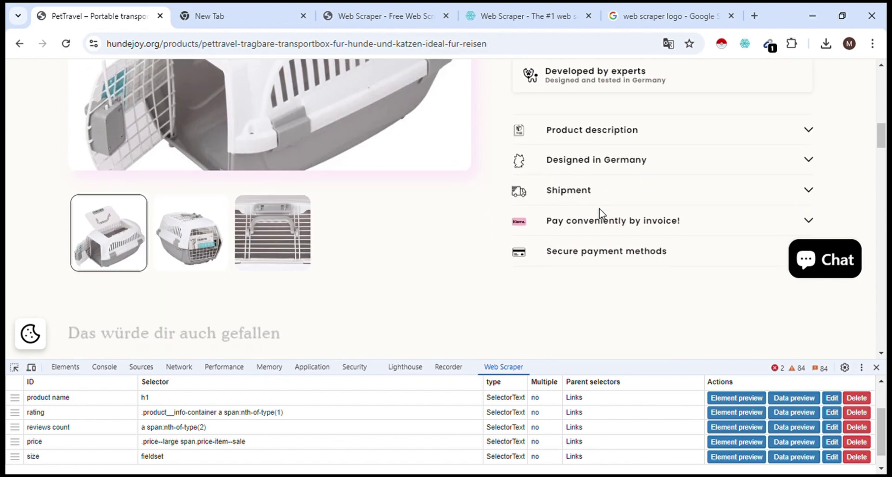
left_click(663, 135)
left_click(658, 135)
scroll(551, 184, "up", 8)
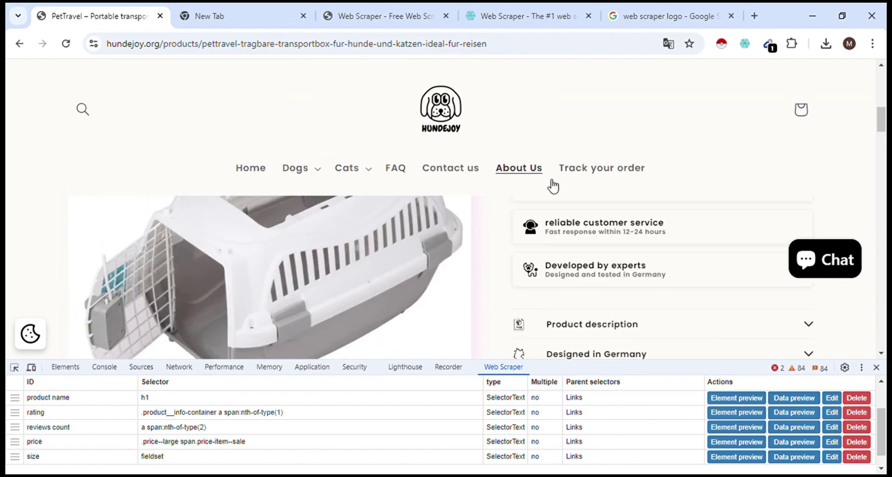
scroll(553, 236, "up", 3)
Start a new selector under Links, name it "image" and set its type to Image.
scroll(65, 435, "down", 1)
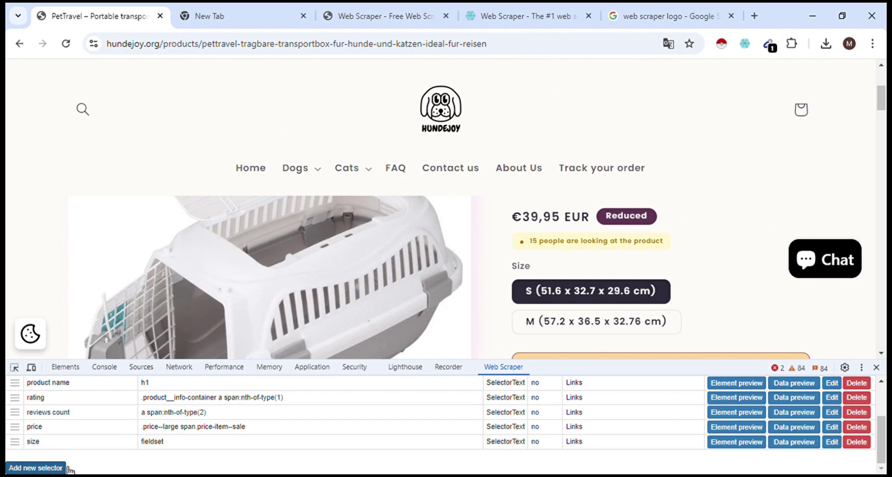
left_click(65, 468)
scroll(153, 440, "up", 1)
left_click(148, 408)
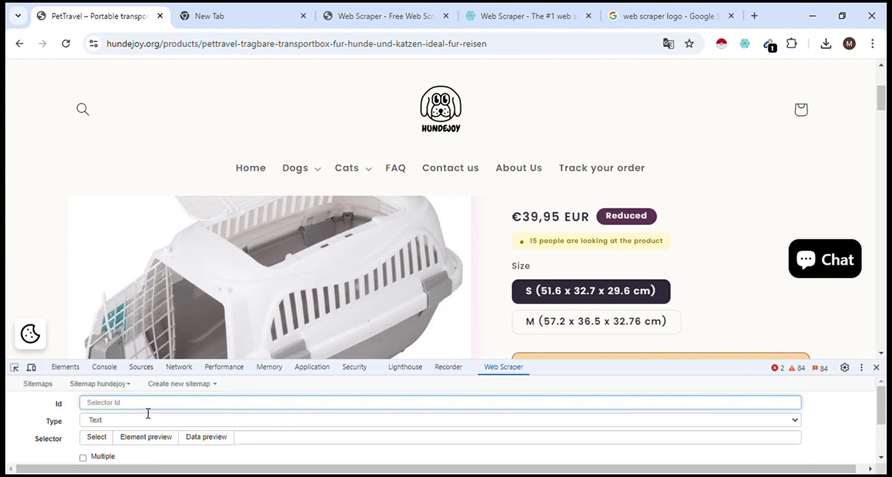
type("image")
key("Tab")
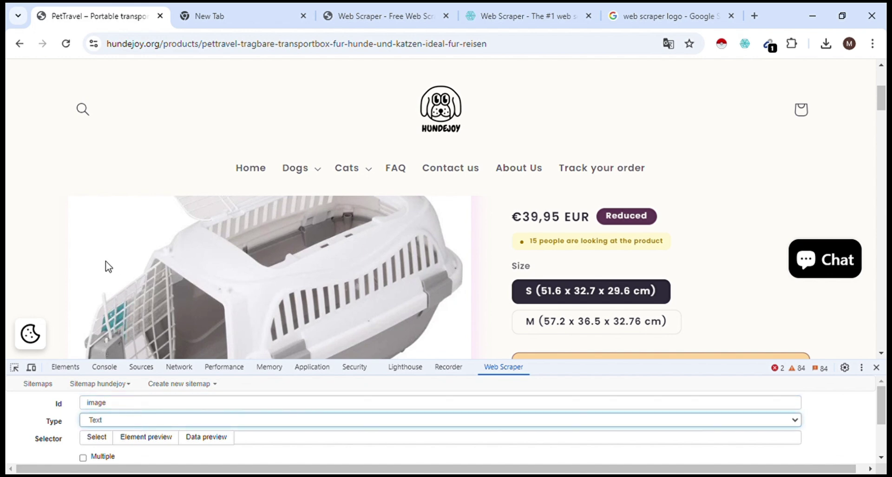
key("i")
Pick the main product photo as the element of the "image" selector and save the selector.
left_click(97, 437)
scroll(290, 227, "down", 3)
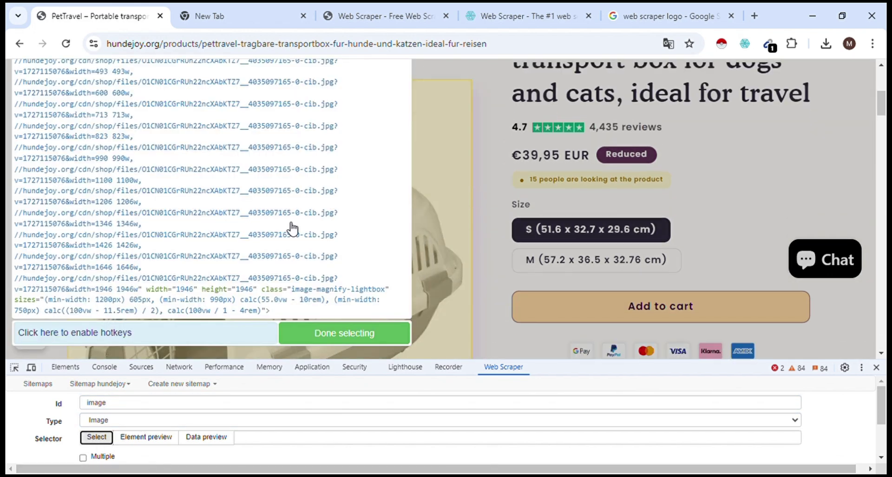
left_click(450, 181)
left_click(342, 333)
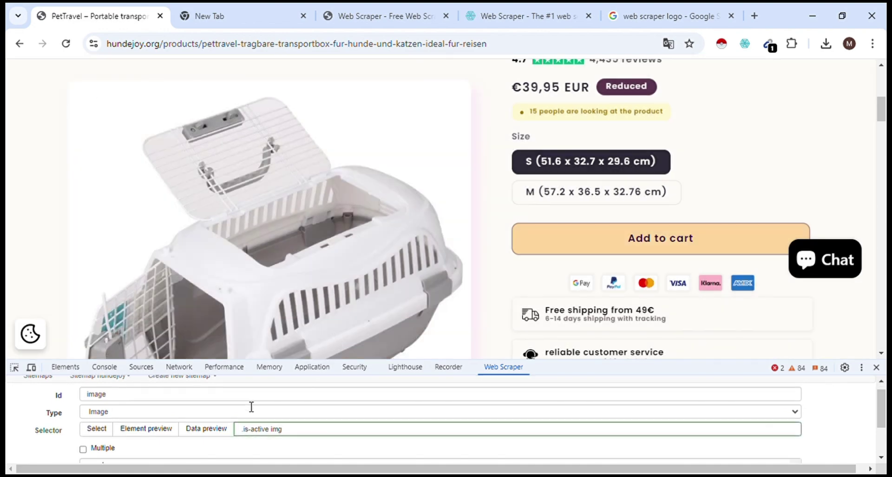
scroll(252, 407, "down", 3)
left_click(107, 450)
Show the second product photo in the gallery and start a new selector named "image 2" under Links.
scroll(395, 219, "down", 6)
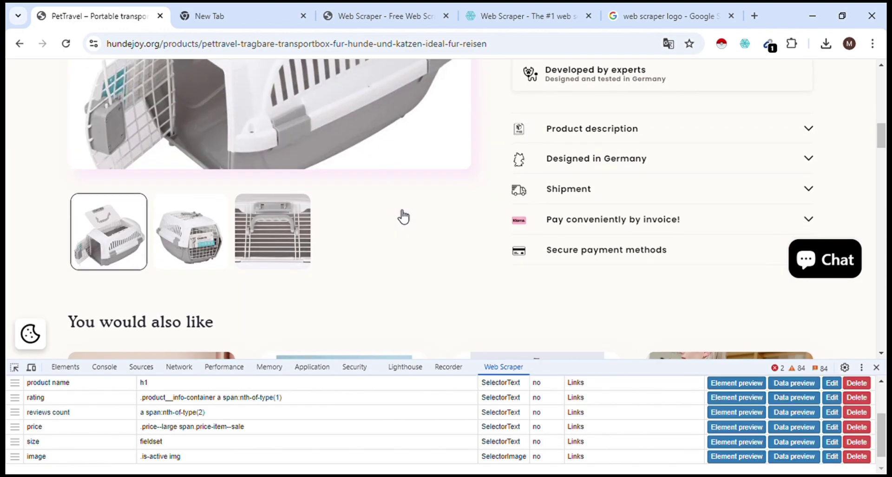
scroll(403, 216, "down", 1)
left_click(200, 191)
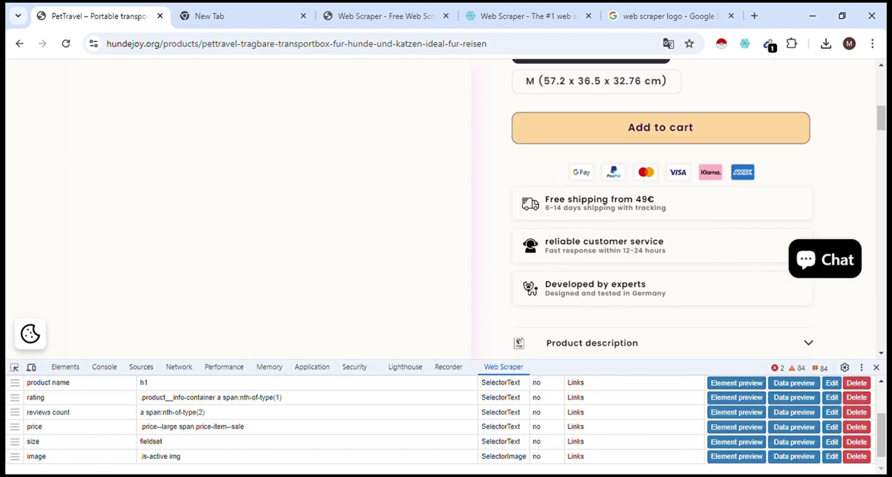
scroll(179, 449, "down", 2)
left_click(24, 468)
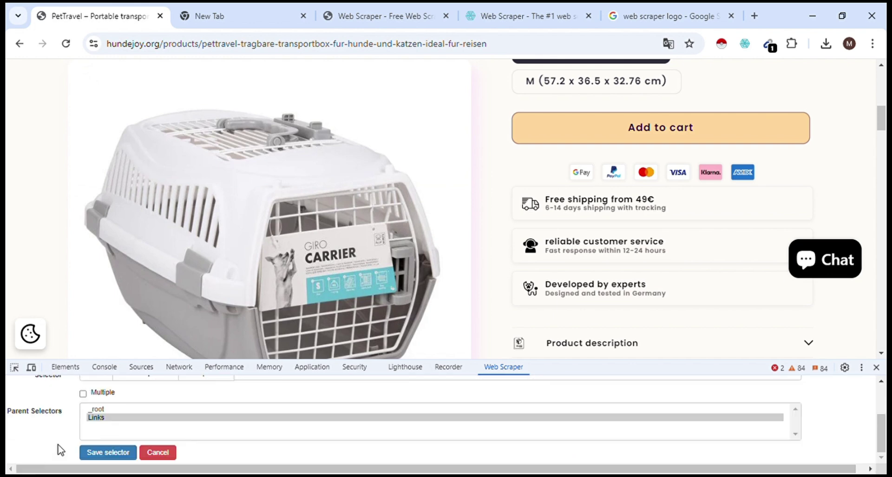
scroll(59, 449, "up", 3)
left_click(116, 408)
type("image 2")
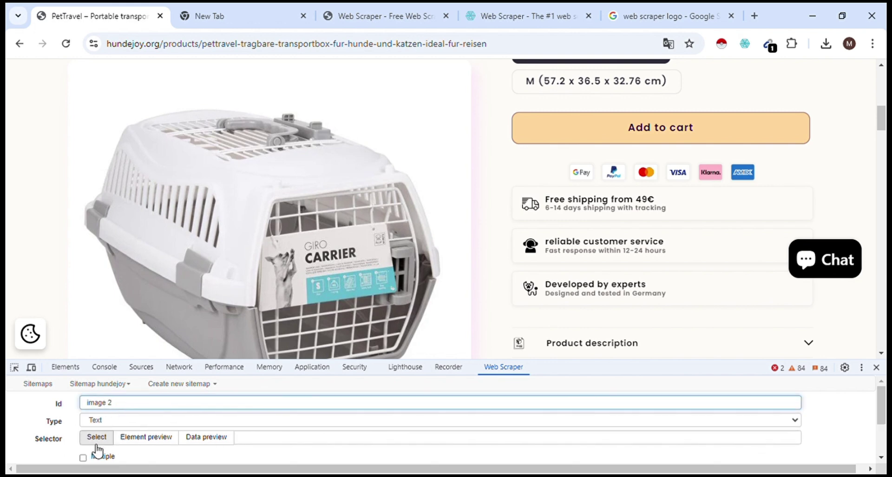
left_click(96, 437)
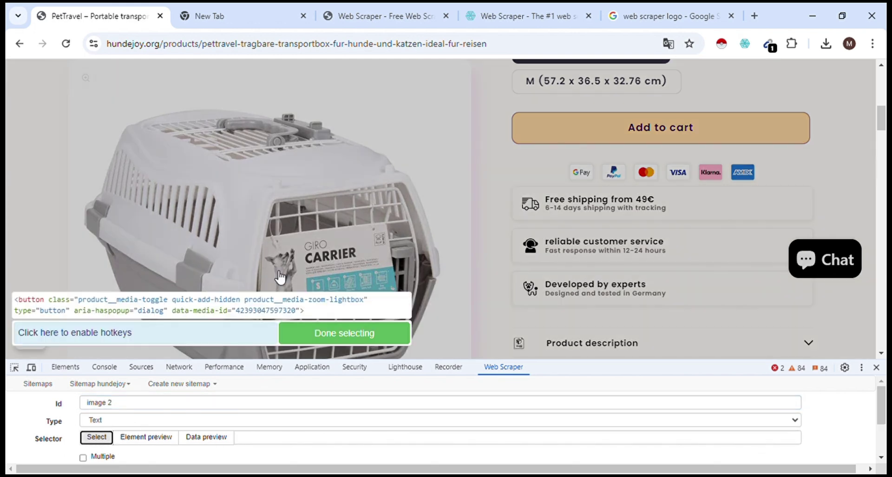
left_click(304, 242)
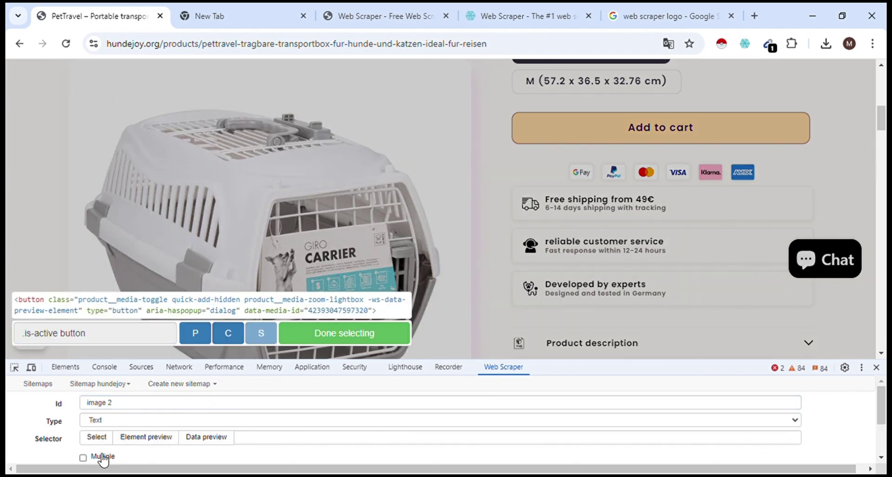
left_click(97, 435)
Set the type of "image 2" to Image, pick the second product photo as its element and save the selector.
left_click(97, 434)
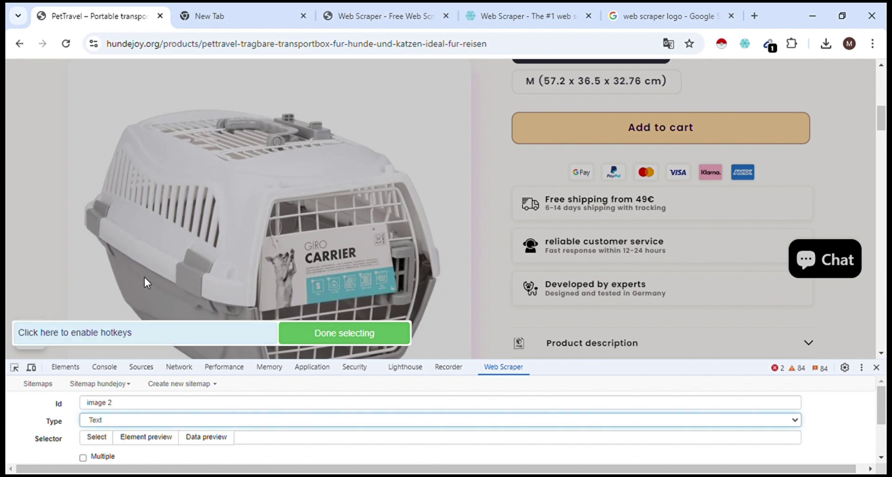
left_click(118, 264)
left_click(98, 437)
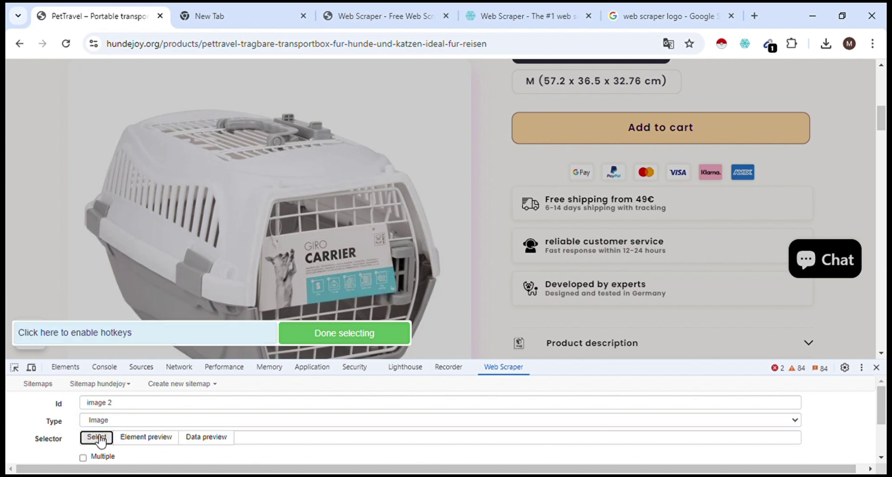
left_click(342, 258)
left_click(344, 332)
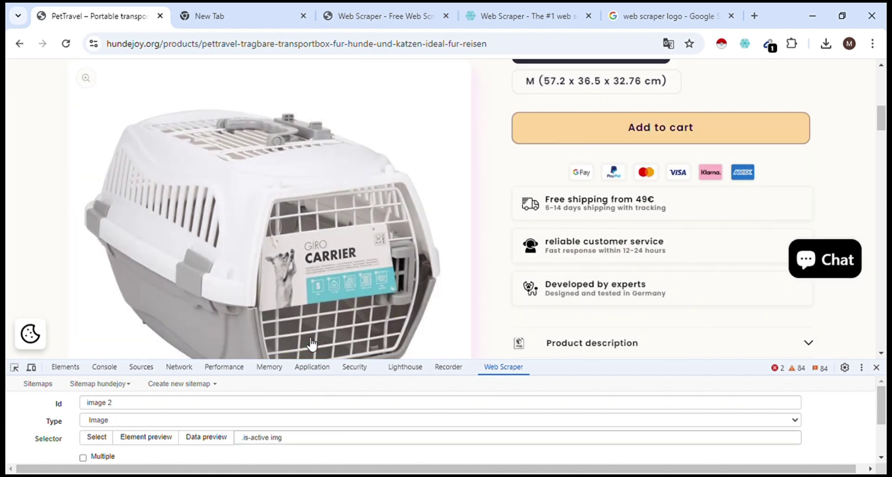
scroll(185, 418, "down", 2)
left_click(117, 453)
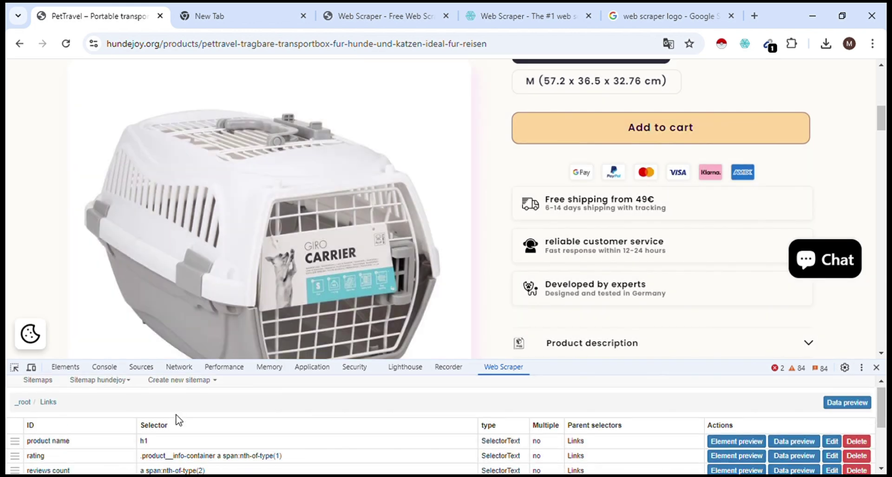
scroll(175, 418, "down", 3)
left_click(63, 468)
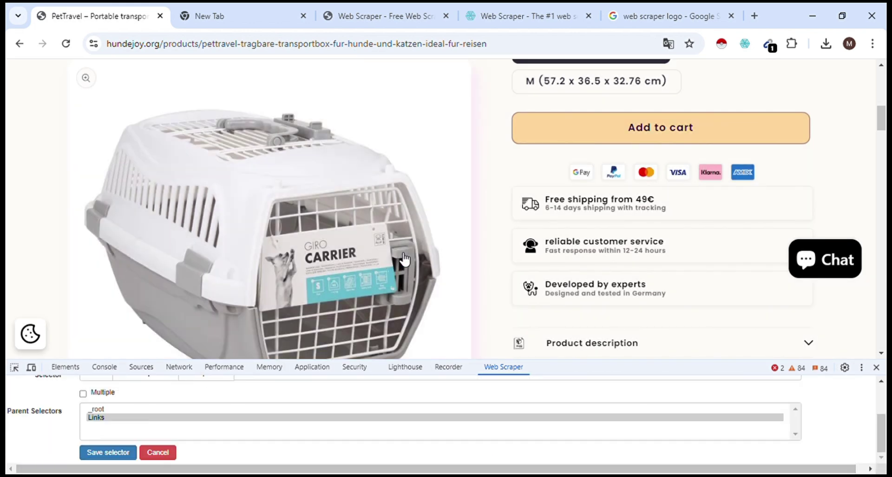
left_click(158, 452)
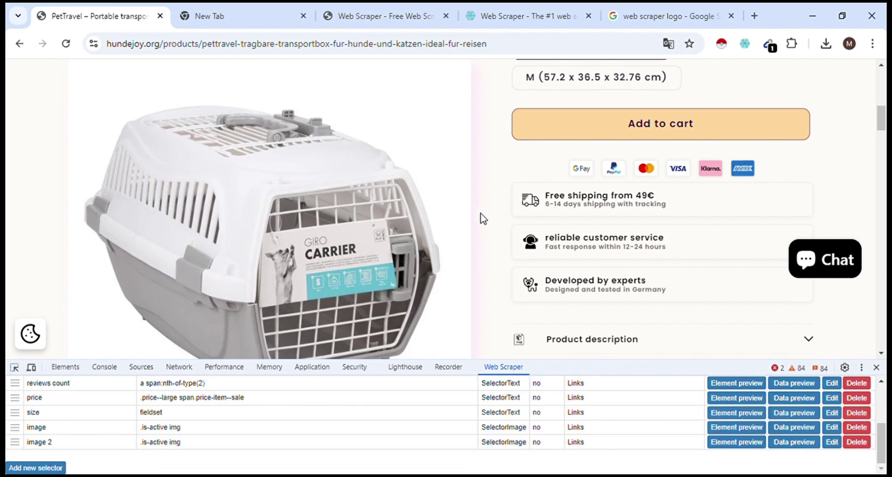
Show the third product photo in the gallery and start a new selector named "image 3" under Links.
scroll(470, 223, "down", 3)
left_click(278, 314)
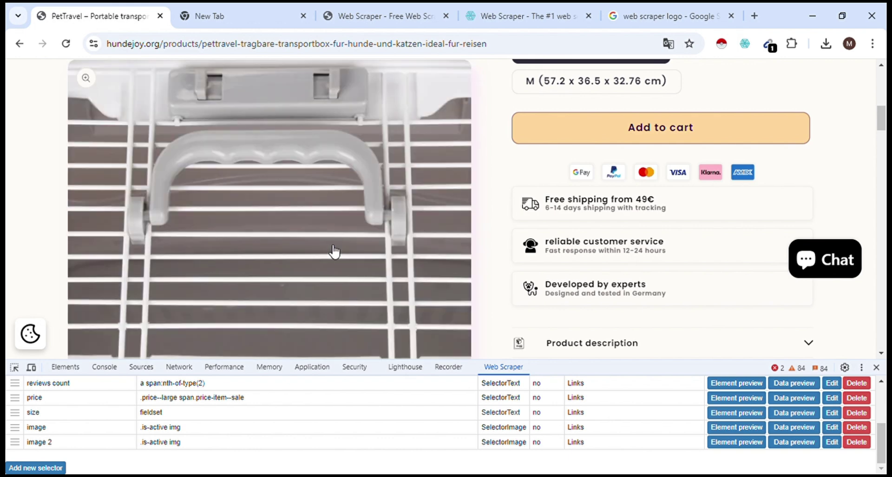
left_click(52, 467)
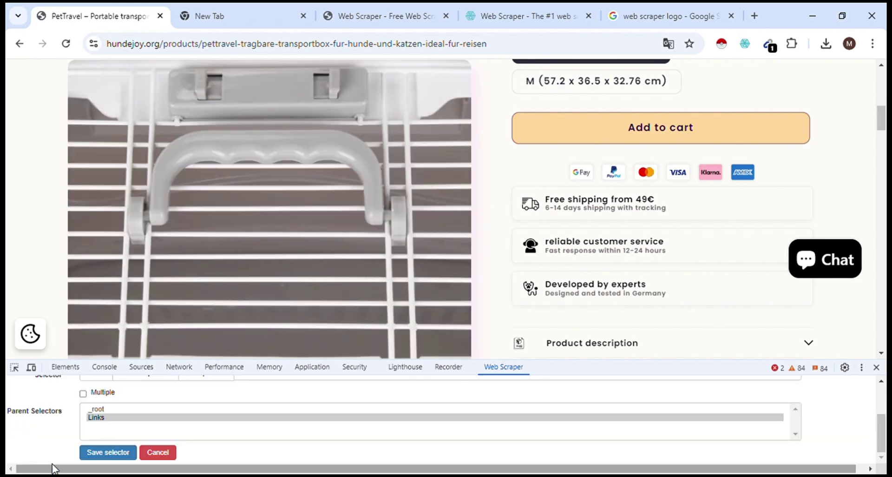
scroll(145, 404, "up", 5)
left_click(151, 402)
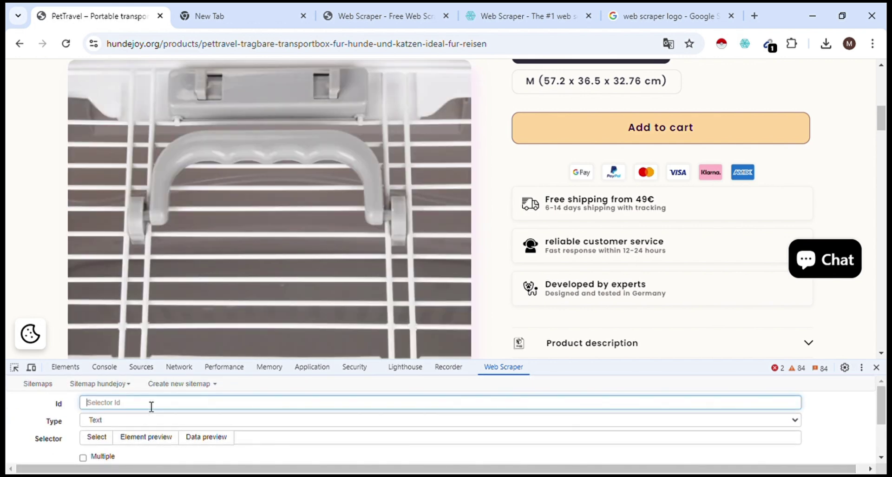
type("image")
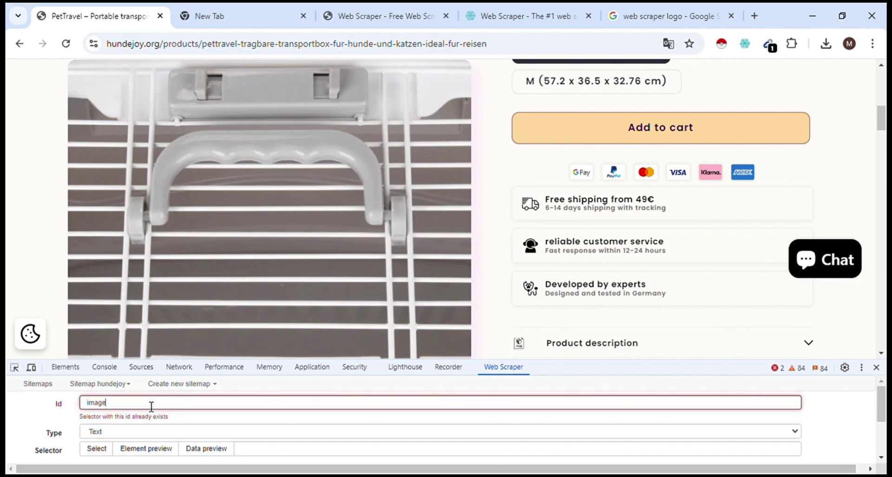
type(" 3")
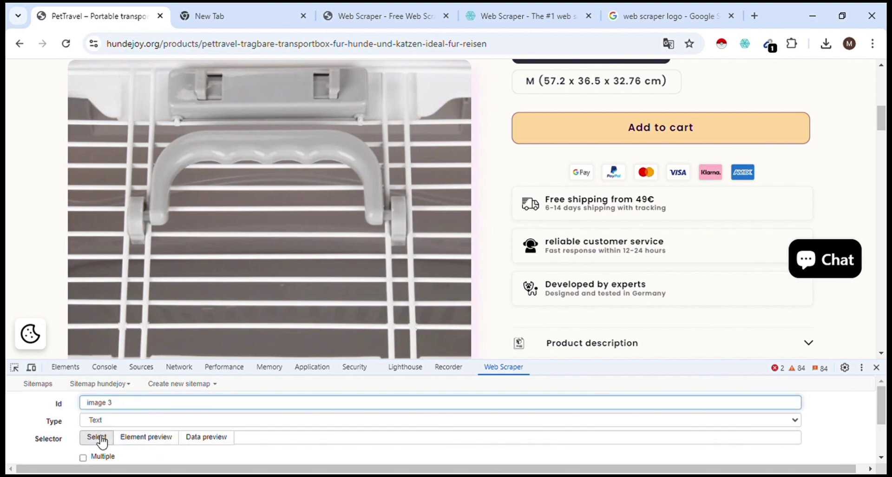
Set the type of "image 3" to Image, pick the third product photo as its element and save the selector.
left_click(97, 437)
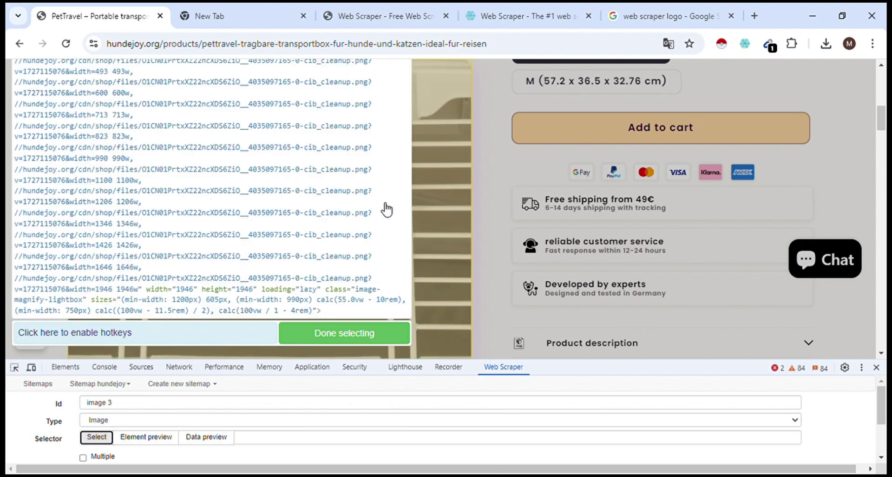
left_click(407, 198)
left_click(328, 334)
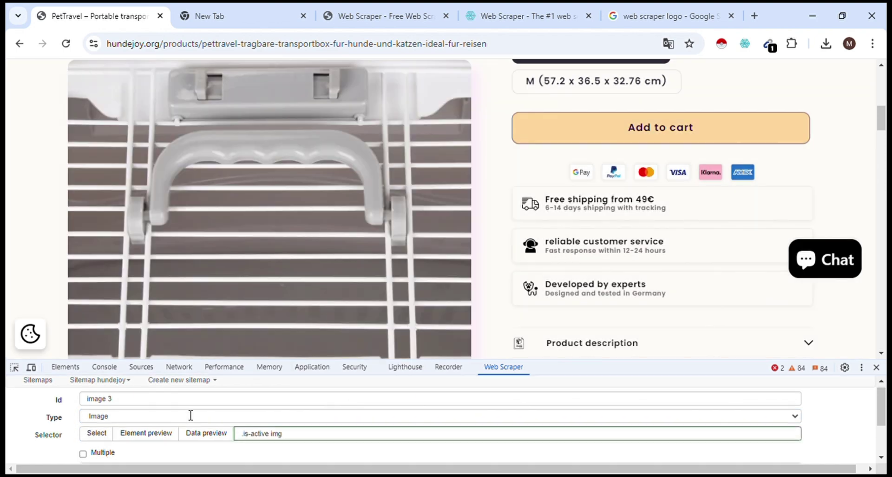
scroll(140, 428, "down", 2)
left_click(114, 450)
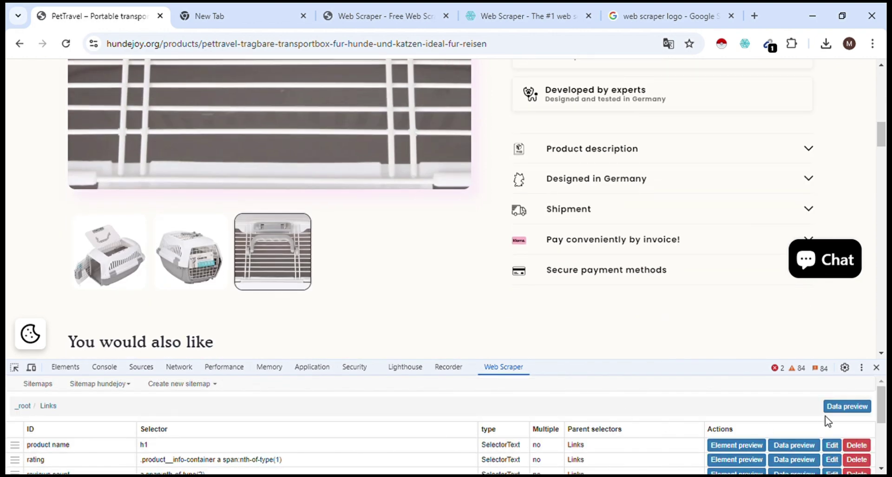
Preview the data extracted by all Links selectors, enlarge the preview area to check every column, including the three image sources, and close the preview.
left_click(832, 407)
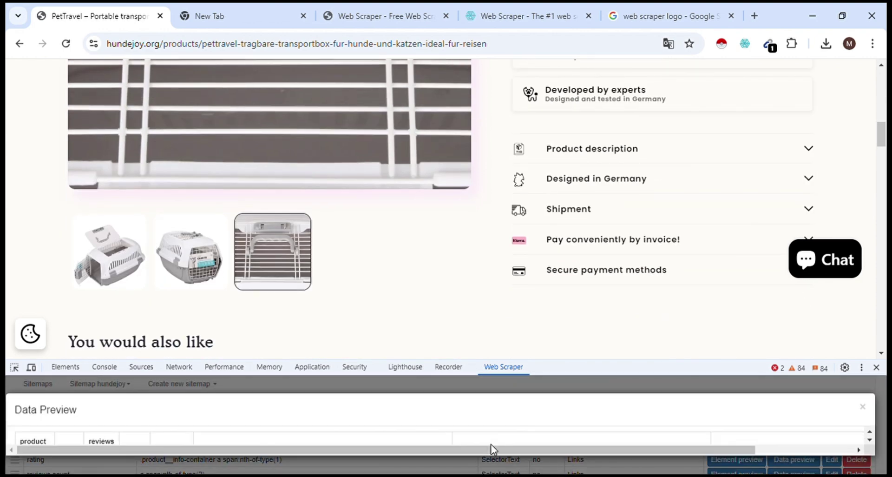
scroll(497, 443, "down", 3)
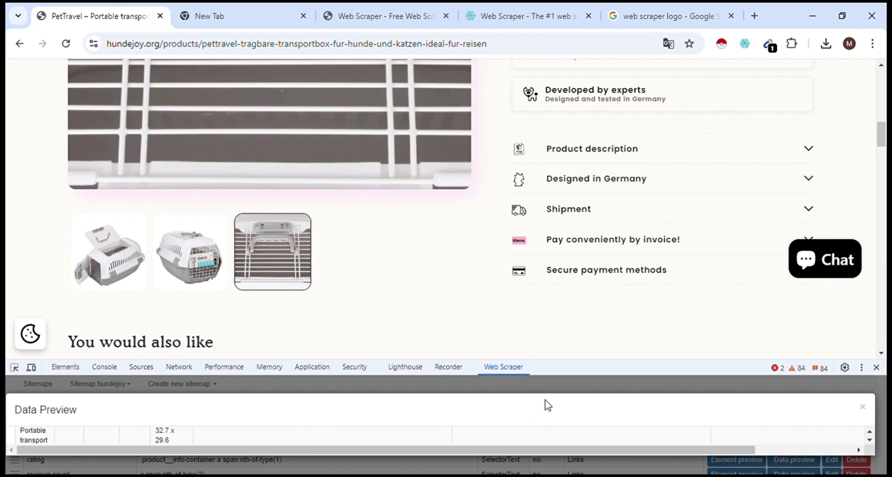
left_click_drag(570, 370, 578, 291)
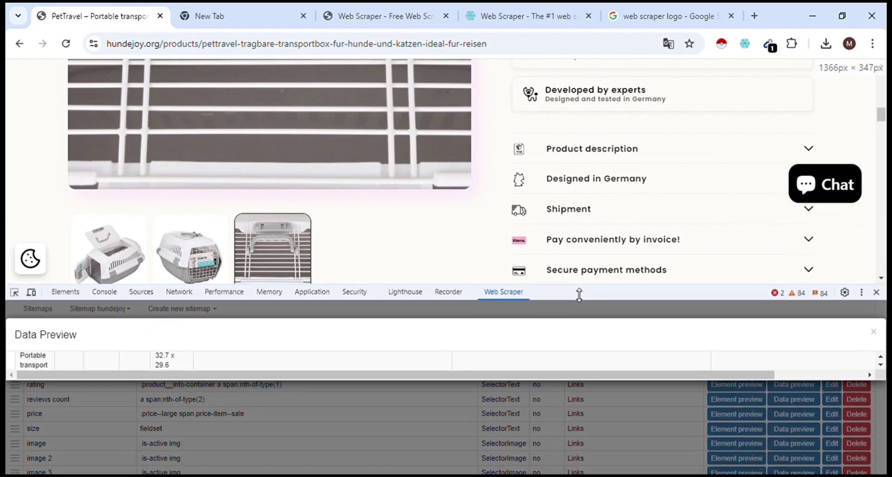
scroll(525, 365, "down", 1)
scroll(525, 368, "up", 1)
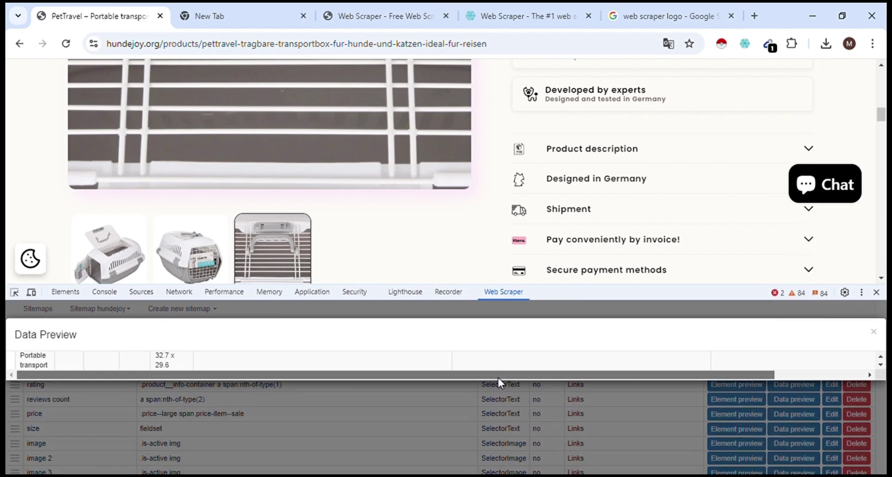
left_click_drag(498, 378, 699, 376)
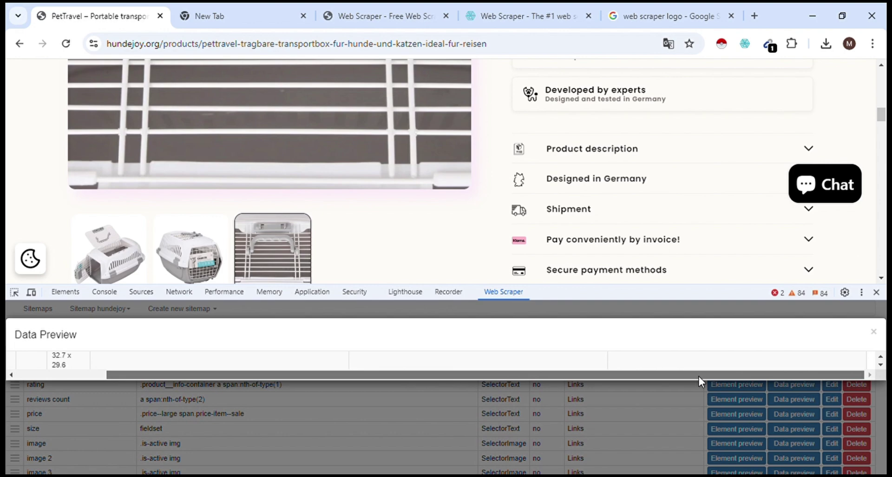
left_click(873, 331)
left_click(858, 332)
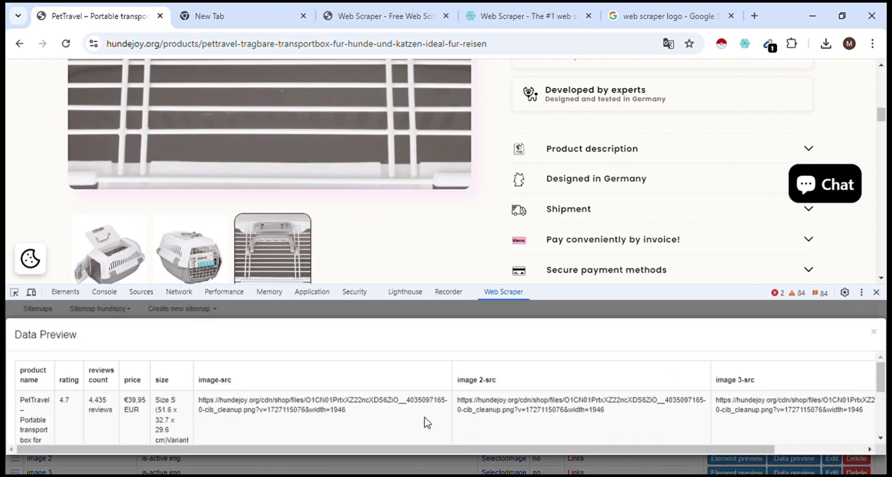
left_click_drag(375, 447, 351, 439)
left_click(874, 332)
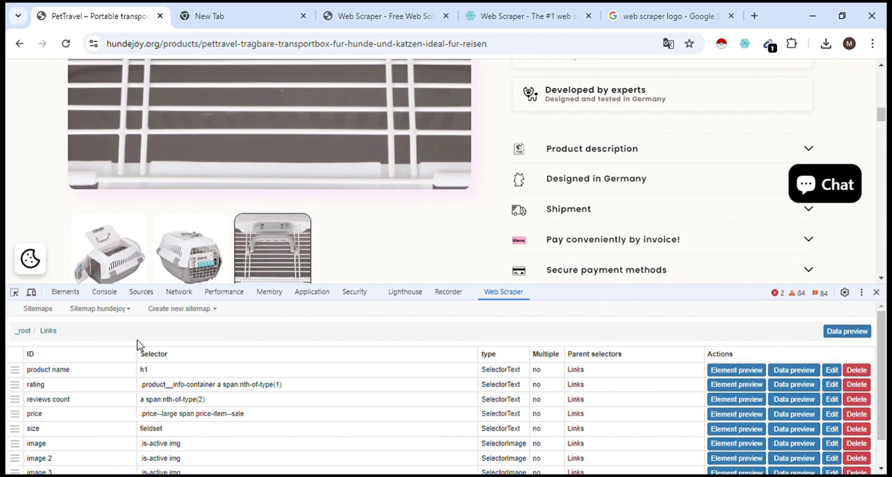
Return to the sitemap's _root level and to the dog transport collection page, and dismiss the connection error.
left_click(24, 332)
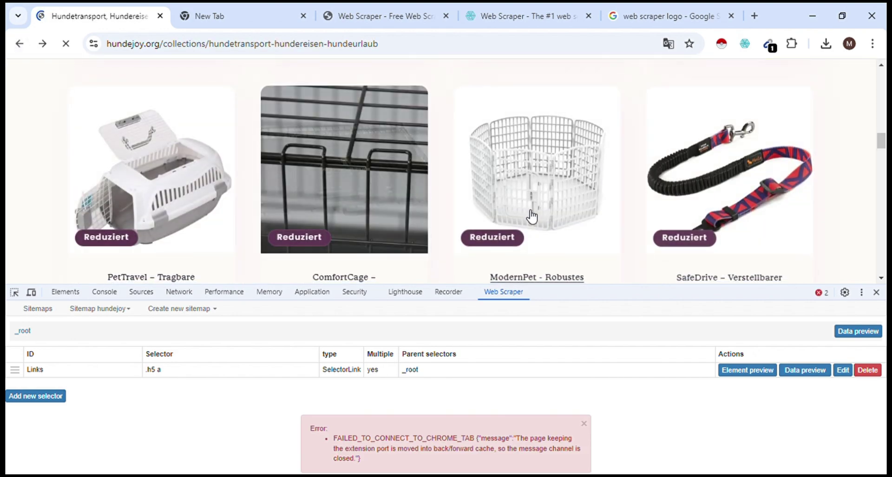
scroll(535, 219, "down", 5)
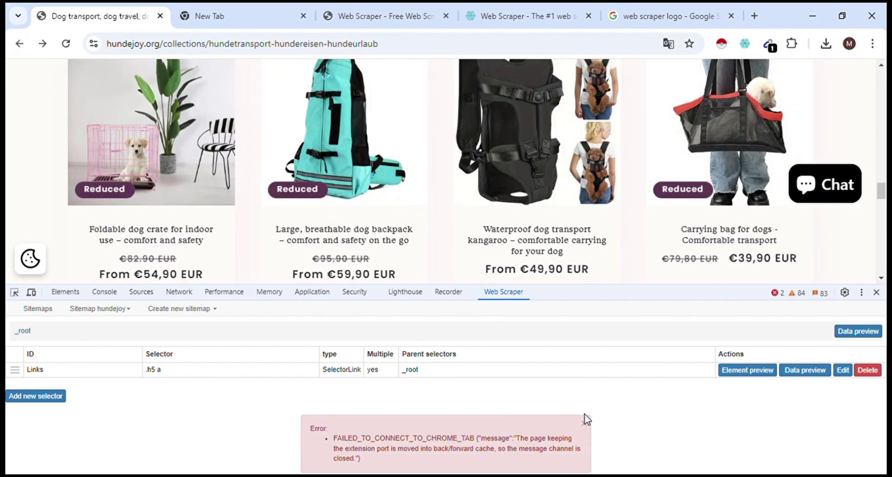
left_click(584, 423)
Start a new selector under _root for the collection's pagination, name it "pages" and open its type choices.
scroll(430, 149, "down", 10)
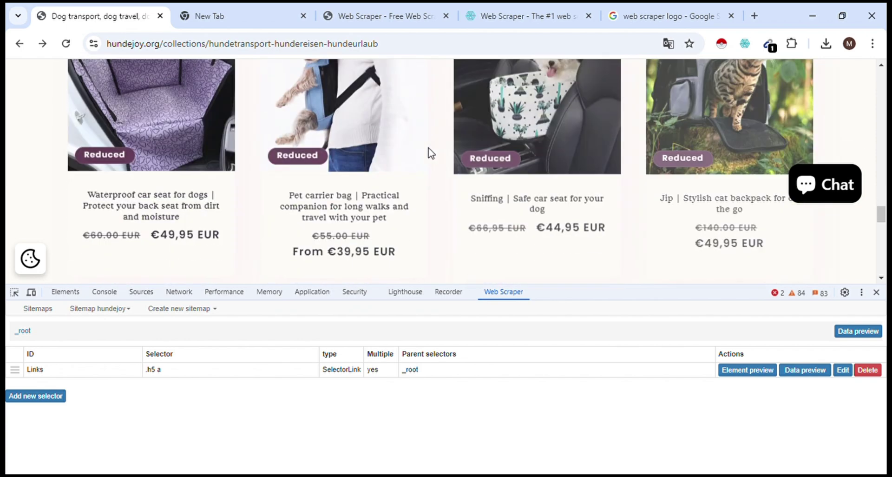
left_click(48, 407)
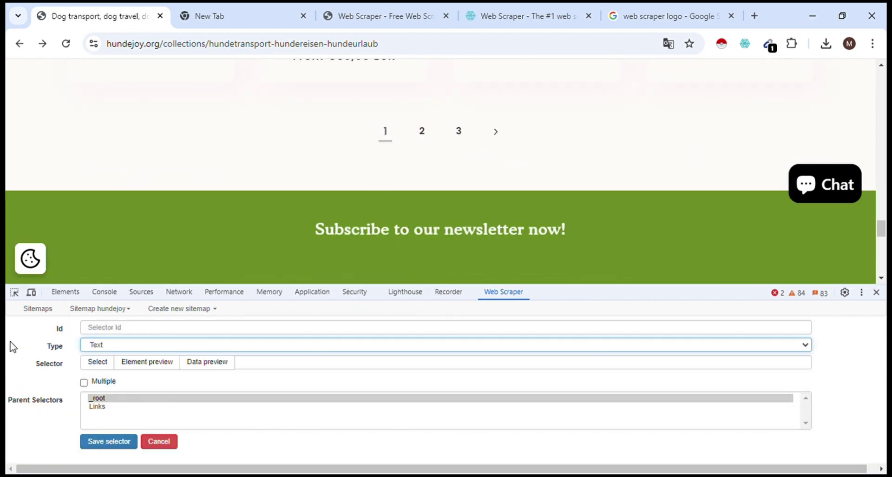
left_click(132, 328)
type("pa")
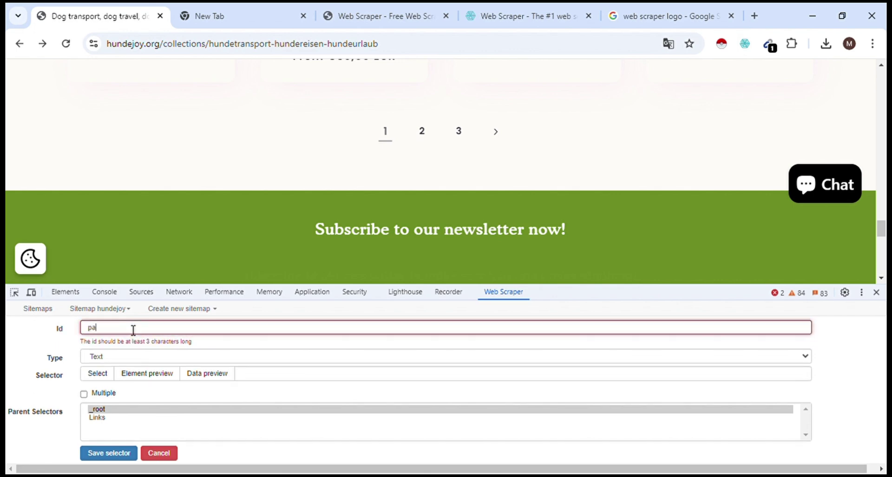
type("ges")
left_click(124, 346)
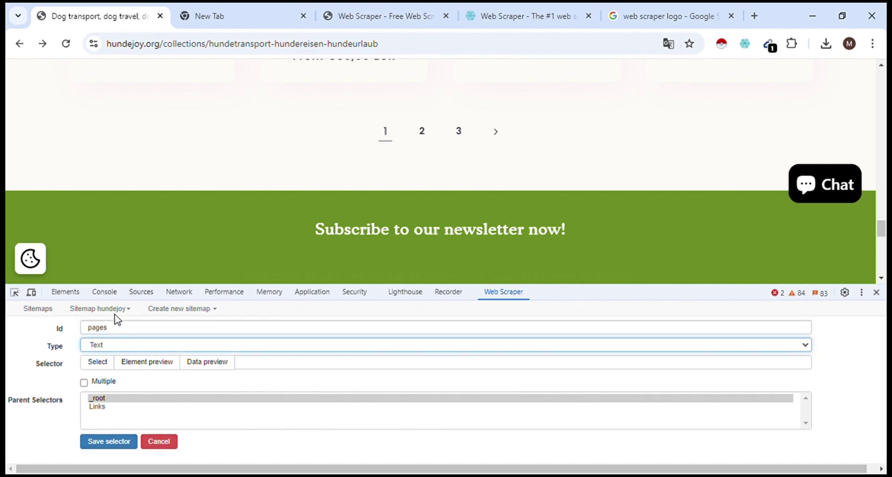